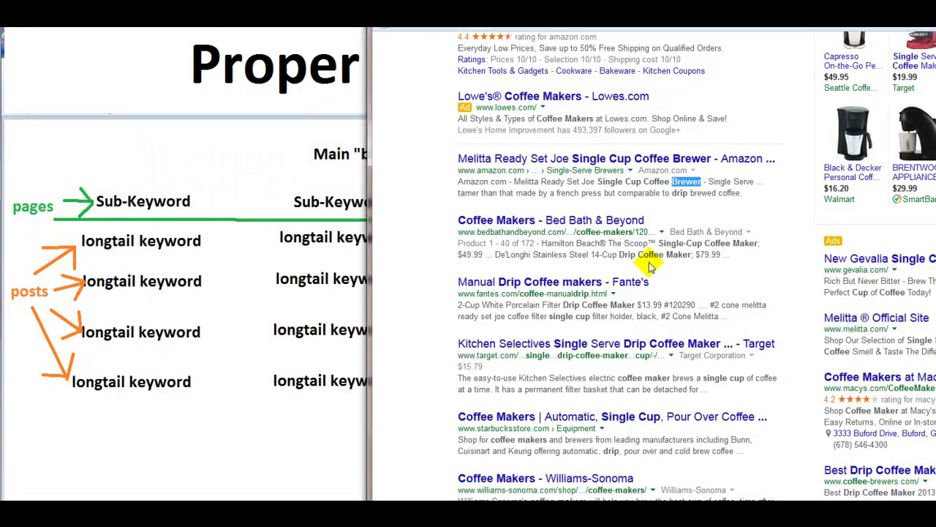
Examine the search results for "single cup drip coffee makers" through to the related searches
{"action": "scroll", "coordinate": [649, 265], "scroll_direction": "down", "scroll_amount": 3}
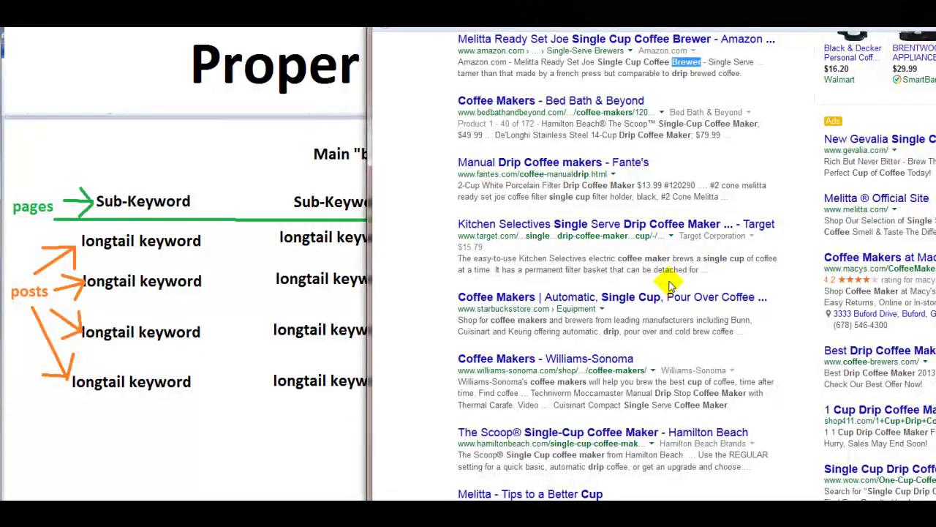
{"action": "scroll", "coordinate": [606, 272], "scroll_direction": "down", "scroll_amount": 2}
{"action": "scroll", "coordinate": [611, 272], "scroll_direction": "down", "scroll_amount": 2}
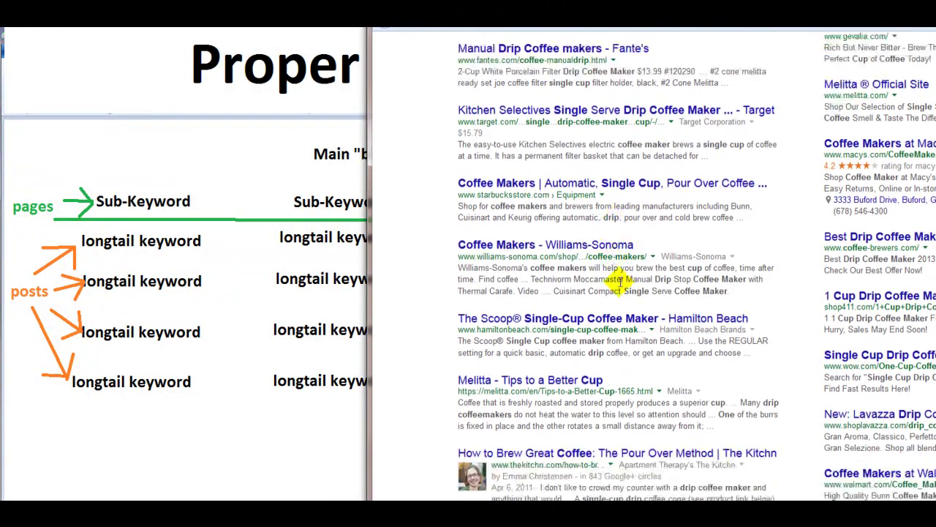
{"action": "scroll", "coordinate": [605, 280], "scroll_direction": "down", "scroll_amount": 5}
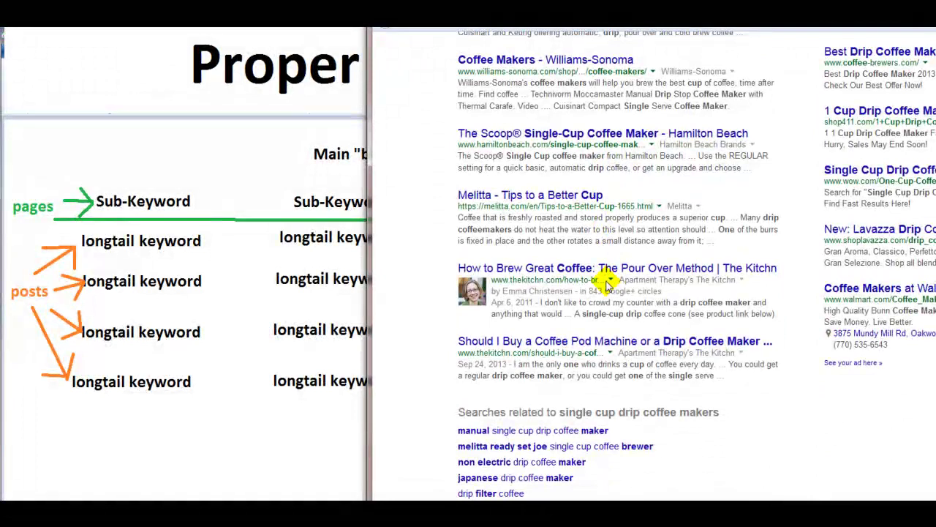
{"action": "scroll", "coordinate": [606, 279], "scroll_direction": "up", "scroll_amount": 20}
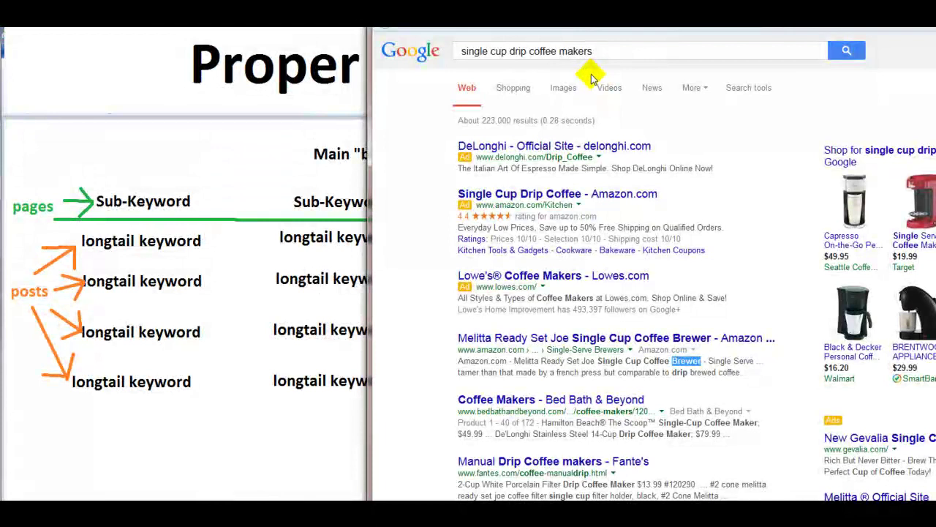
{"action": "scroll", "coordinate": [600, 77], "scroll_direction": "down", "scroll_amount": 4}
{"action": "scroll", "coordinate": [606, 209], "scroll_direction": "down", "scroll_amount": 7}
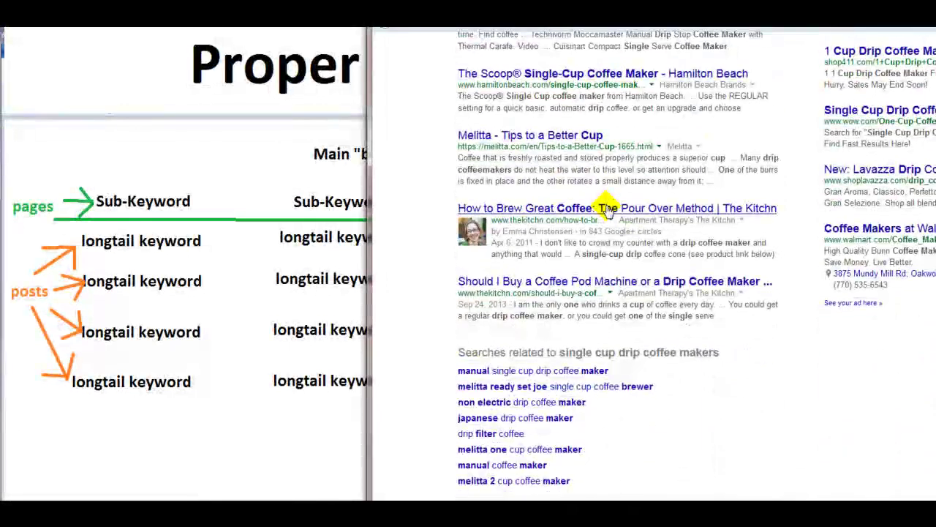
{"action": "scroll", "coordinate": [606, 208], "scroll_direction": "up", "scroll_amount": 11}
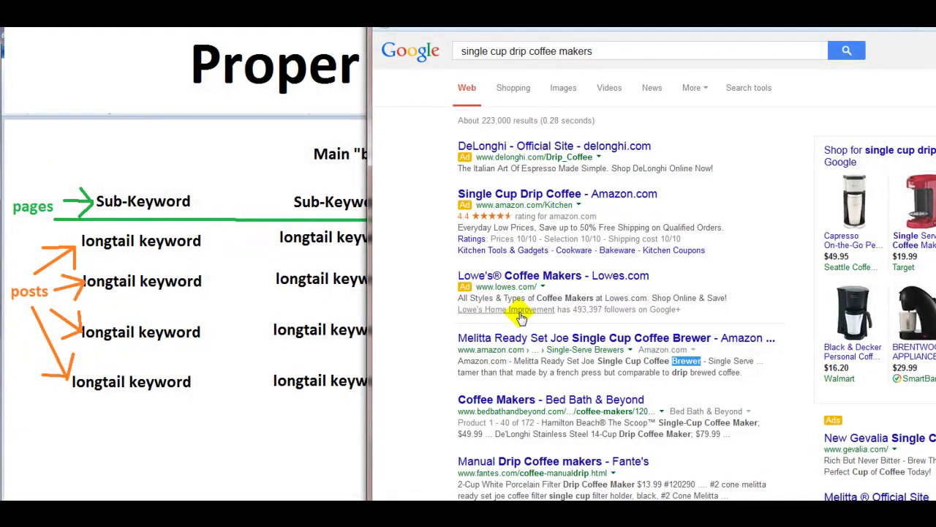
Copy the whole list of searches related to "single cup drip coffee makers"
{"action": "scroll", "coordinate": [521, 316], "scroll_direction": "down", "scroll_amount": 9}
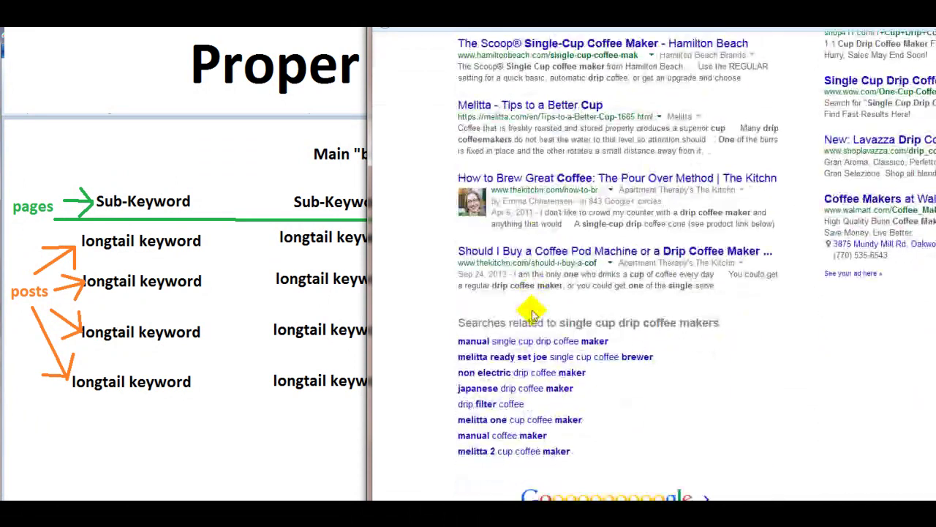
{"action": "left_click_drag", "start_coordinate": [585, 458], "coordinate": [477, 349]}
{"action": "key", "text": "ctrl+c"}
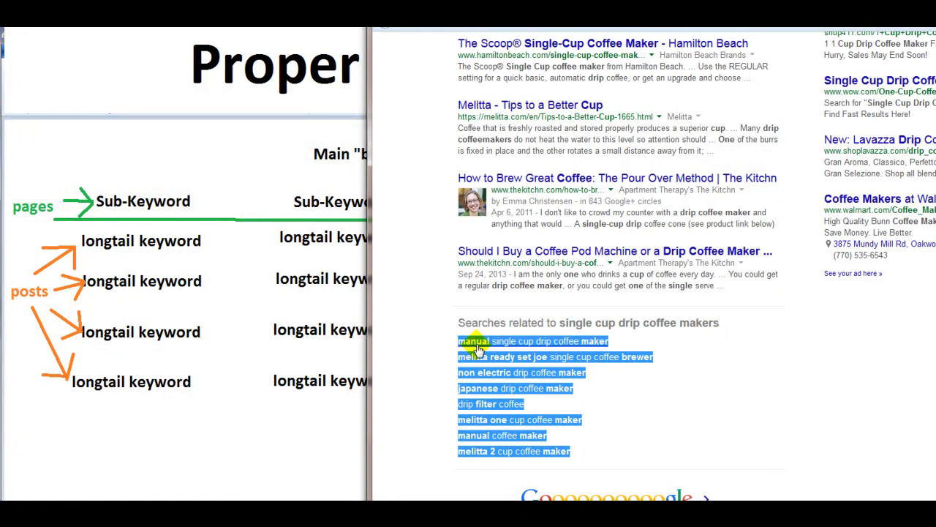
{"action": "right_click", "coordinate": [477, 350]}
{"action": "left_click", "coordinate": [512, 163]}
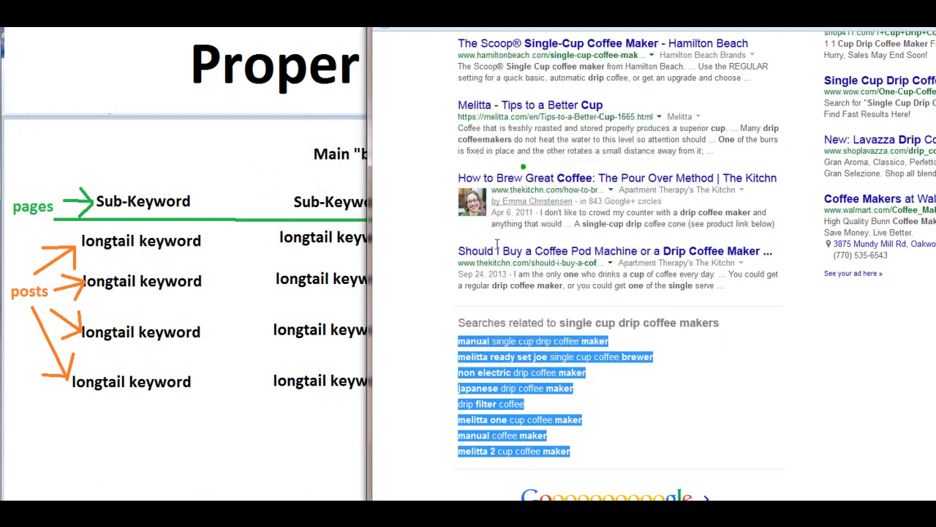
Switch to a blank Notepad document, widen its window and paste the copied related searches
{"action": "key", "text": "super"}
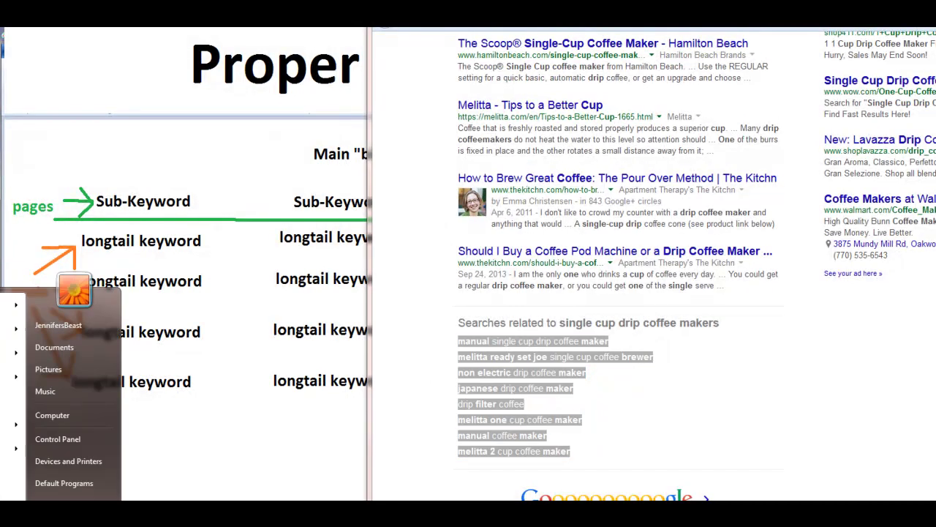
{"action": "left_click", "coordinate": [4, 422]}
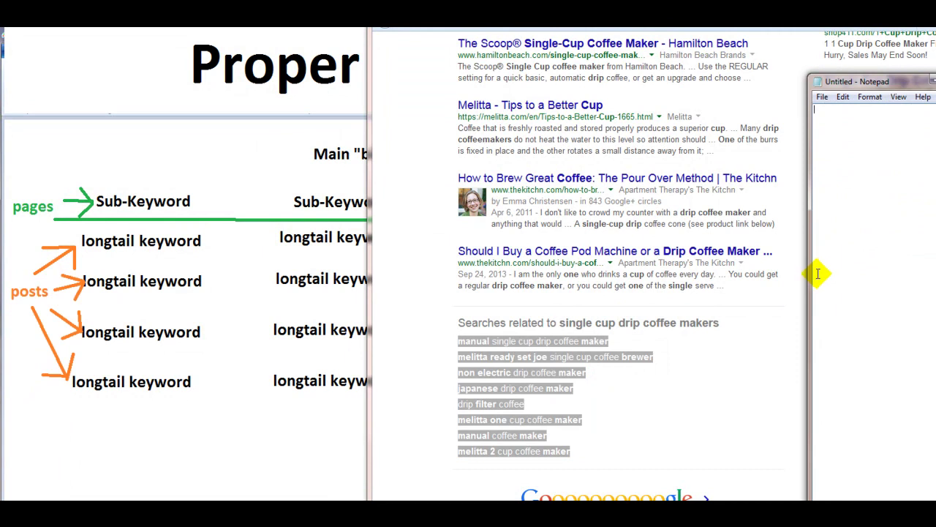
{"action": "left_click_drag", "start_coordinate": [811, 274], "coordinate": [539, 172]}
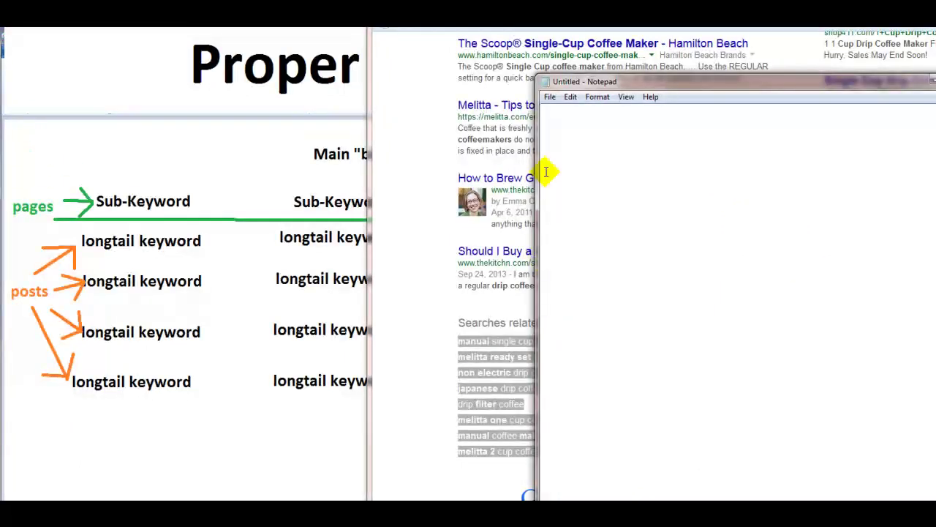
{"action": "right_click", "coordinate": [547, 134]}
{"action": "left_click", "coordinate": [580, 187]}
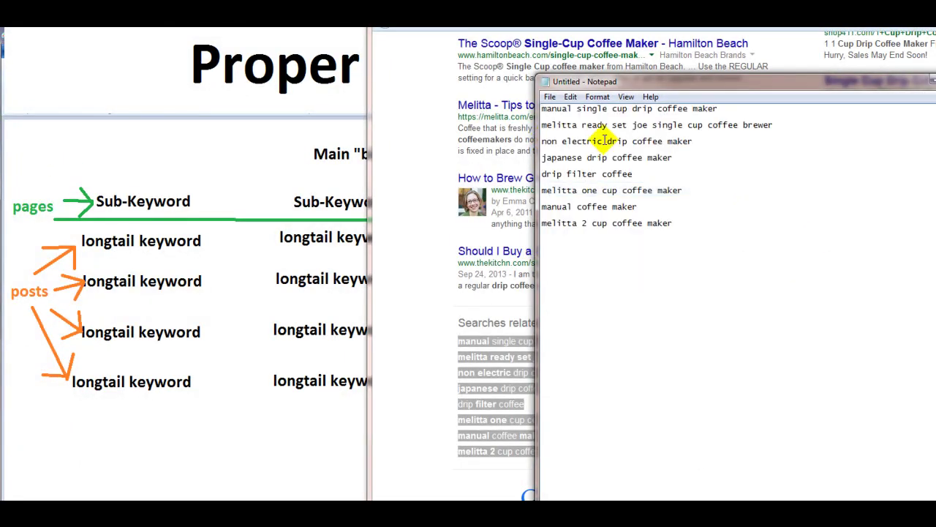
Add the heading line "Single Cup Drip Coffee Maker Post" above the keyword list and put Notepad out of view
{"action": "left_click", "coordinate": [542, 109]}
{"action": "key", "text": "Return"}
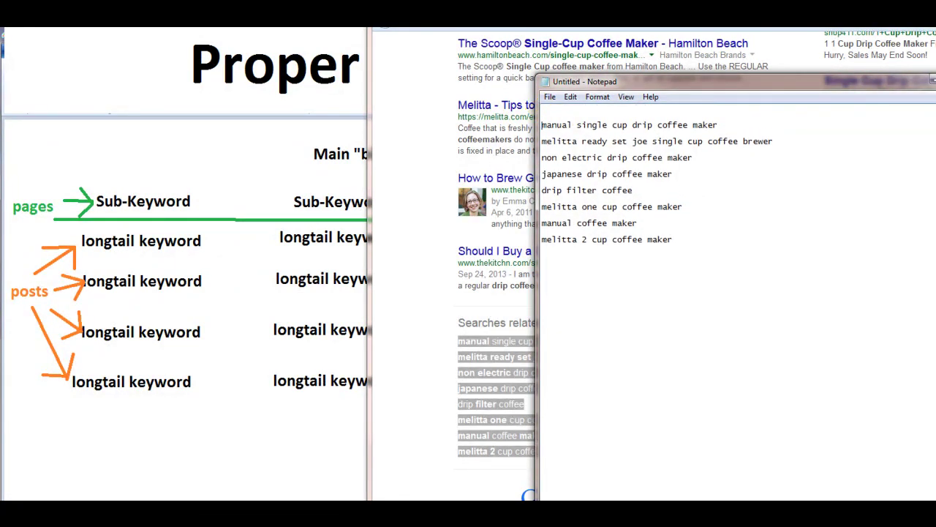
{"action": "type", "text": "Single Cup Drip Coffee Maker Post"}
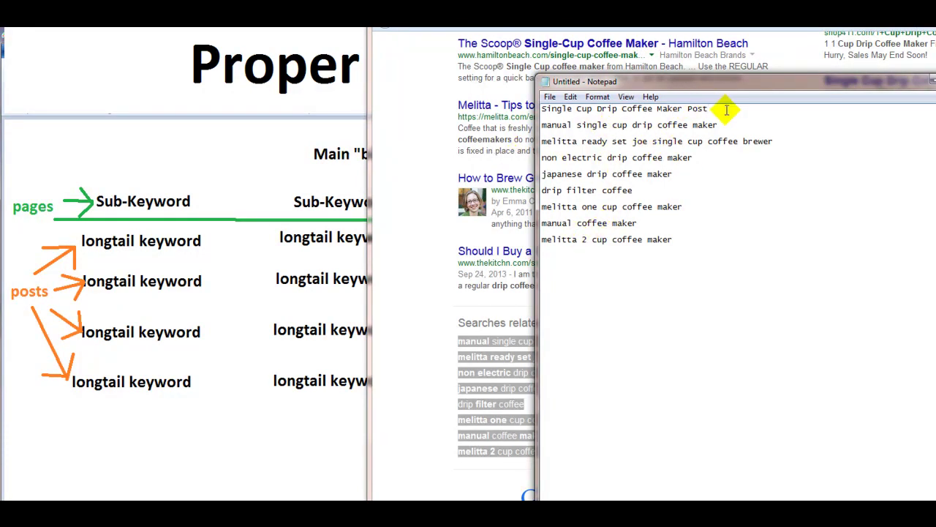
{"action": "left_click_drag", "start_coordinate": [726, 109], "coordinate": [542, 109]}
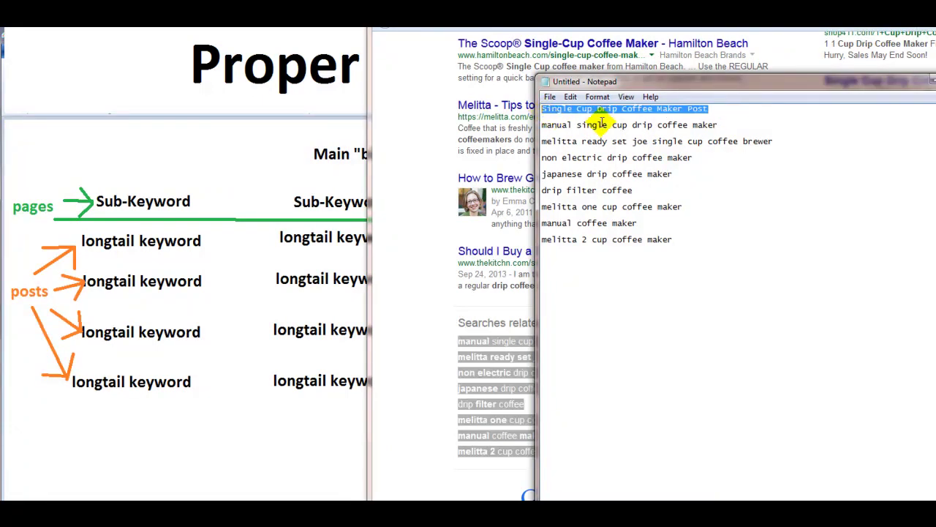
{"action": "left_click", "coordinate": [634, 83]}
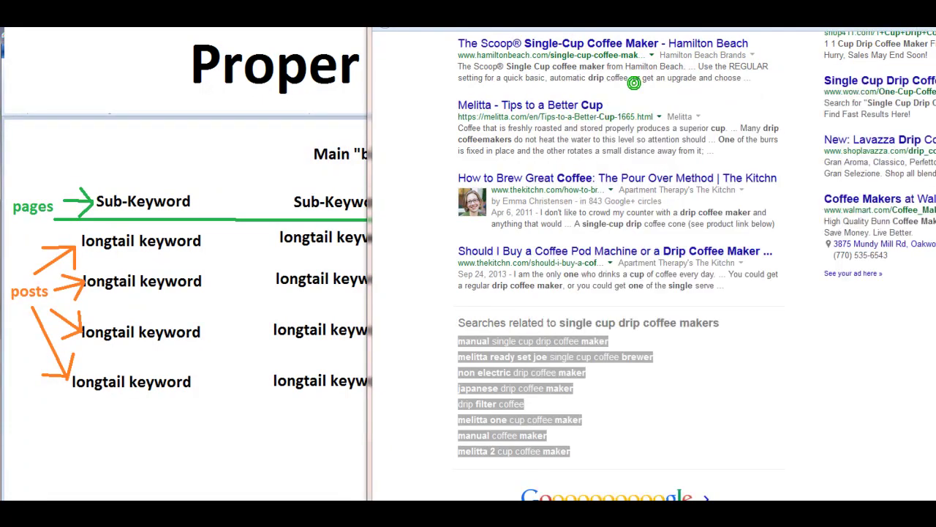
Return to the "single cup coffee makers" search results and highlight all their related searches
{"action": "left_click", "coordinate": [384, 26]}
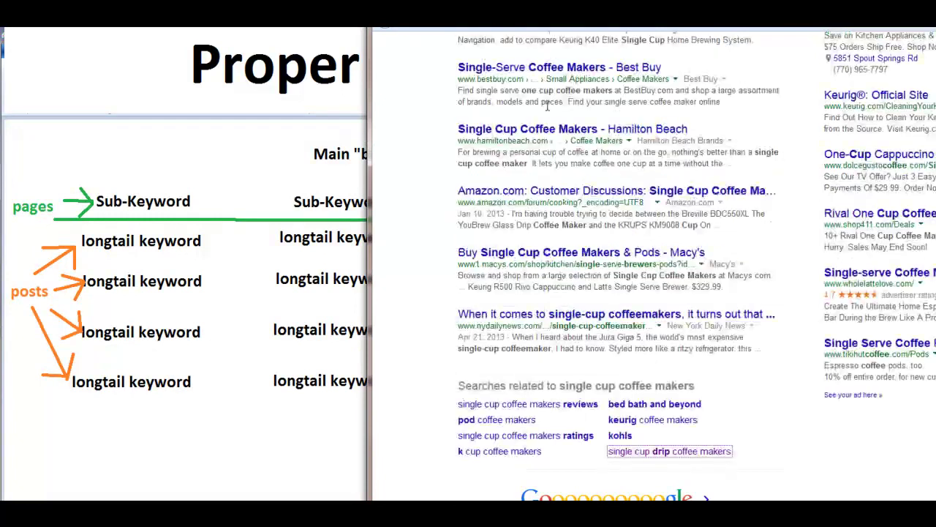
{"action": "left_click", "coordinate": [743, 459]}
{"action": "left_click_drag", "start_coordinate": [457, 402], "coordinate": [736, 458]}
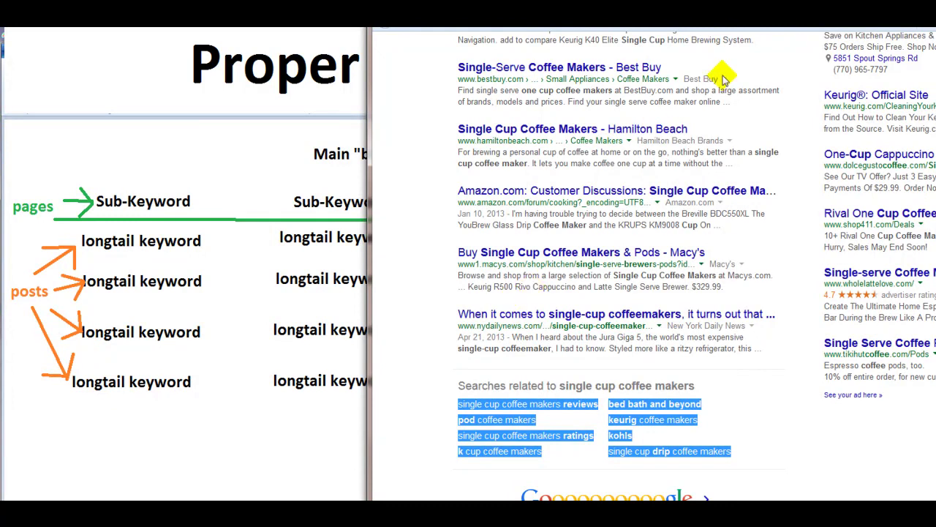
Switch to the Best Coffee Makers 2014 site and reposition the browser window to show its admin area
{"action": "left_click_drag", "start_coordinate": [738, 28], "coordinate": [506, 30]}
{"action": "left_click", "coordinate": [351, 16]}
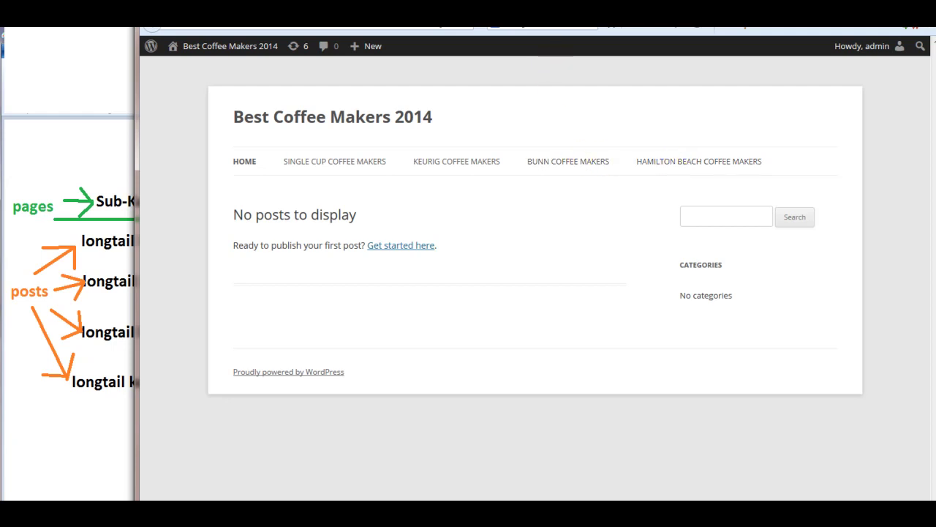
{"action": "left_click_drag", "start_coordinate": [549, 7], "coordinate": [648, 23]}
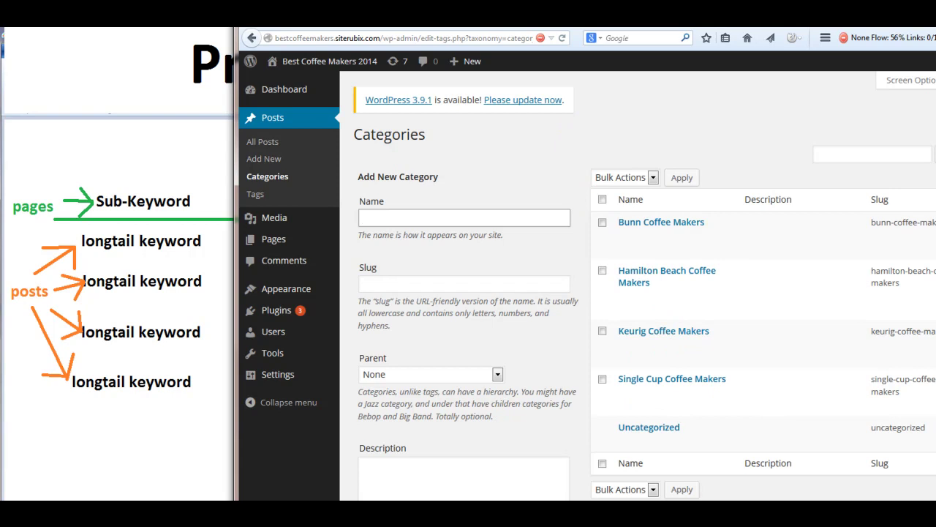
Go back to the Google results and highlight the related search "single cup drip coffee makers"
{"action": "left_click", "coordinate": [351, 22]}
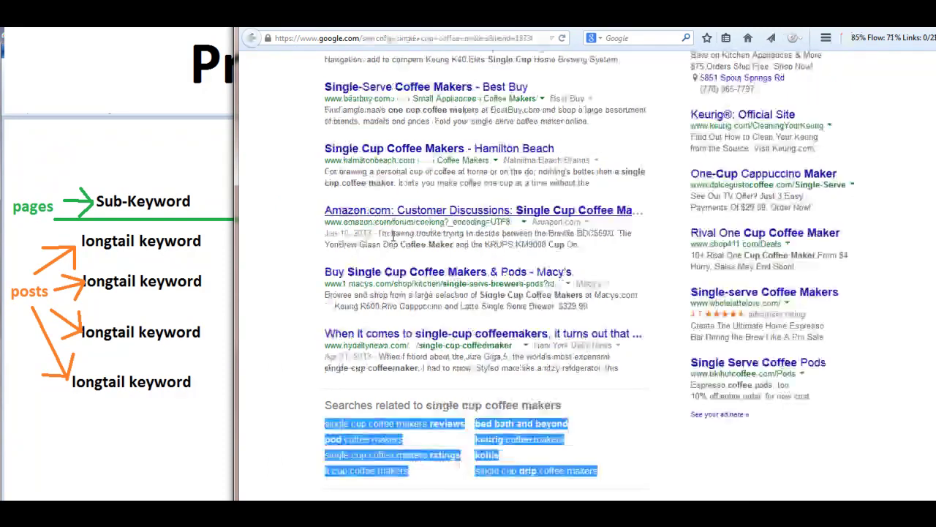
{"action": "left_click", "coordinate": [306, 397]}
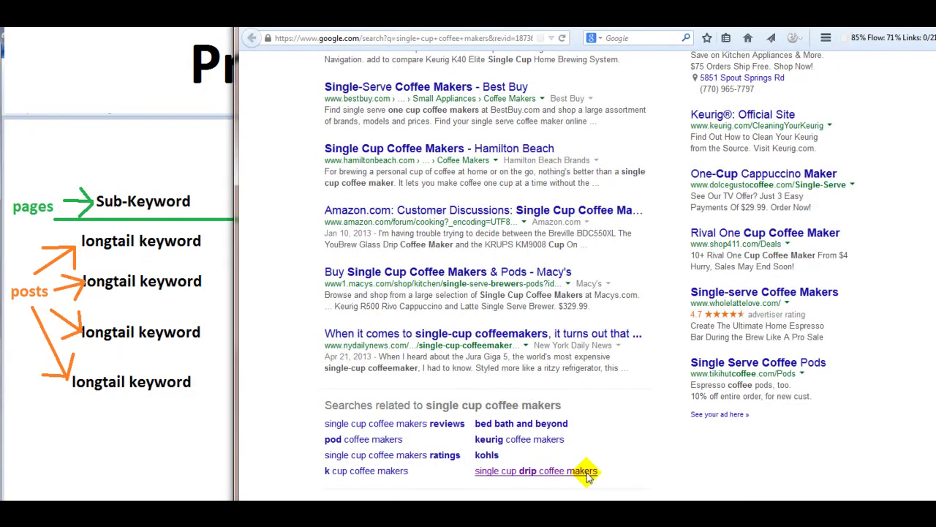
{"action": "mouse_move", "coordinate": [609, 472]}
{"action": "left_mouse_down"}
{"action": "mouse_move", "coordinate": [472, 474]}
{"action": "mouse_move", "coordinate": [602, 476]}
{"action": "left_mouse_up"}
{"action": "left_click", "coordinate": [468, 474]}
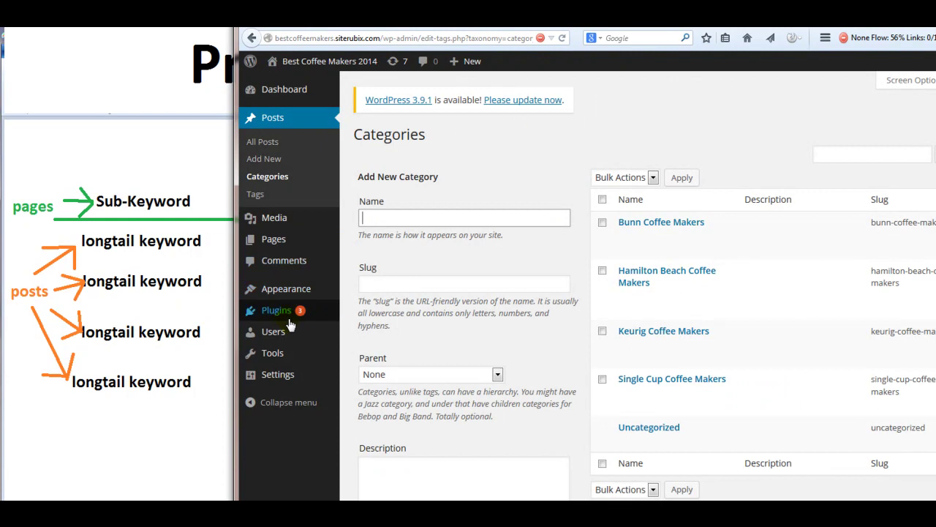
Create a new WordPress post titled "Single Cup Drip Coffee Makers"
{"action": "left_click", "coordinate": [270, 160]}
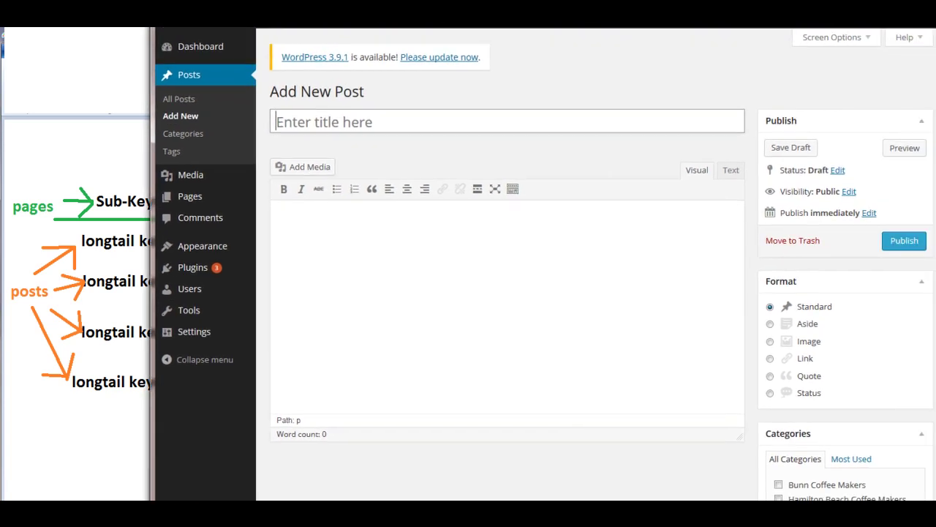
{"action": "type", "text": "Single Cup Drip Coffee Makers"}
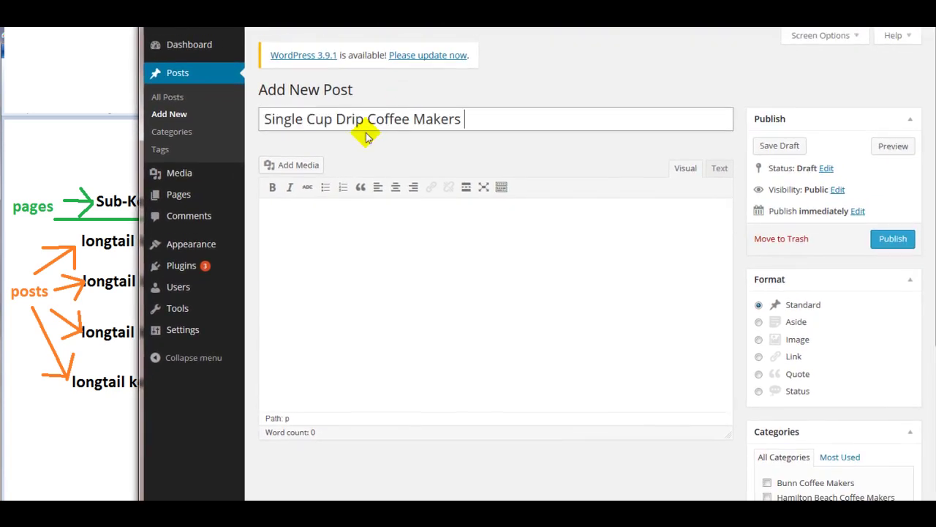
{"action": "left_click", "coordinate": [371, 249]}
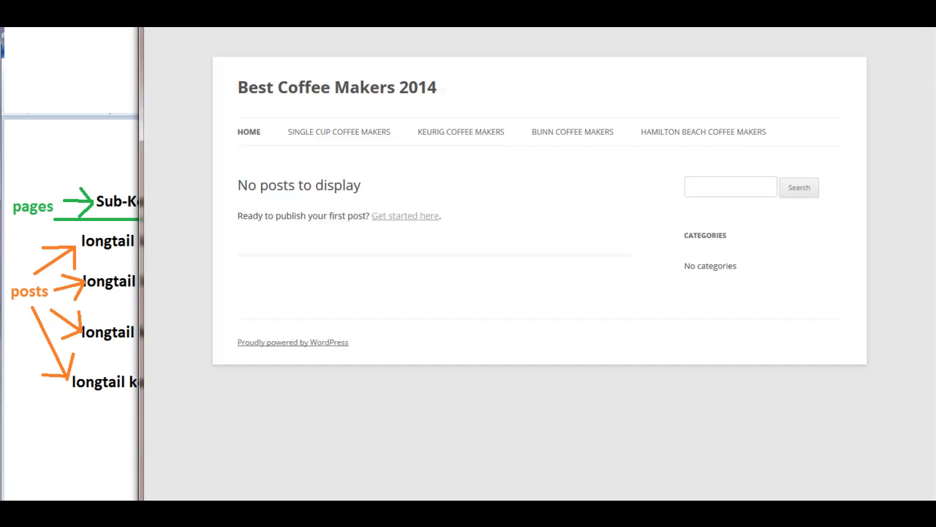
Write "Back to Sub-Keyword Page" in the post body and try to link it to the site's Single Cup Coffee Makers page
{"action": "right_click", "coordinate": [341, 131]}
{"action": "left_click", "coordinate": [386, 226]}
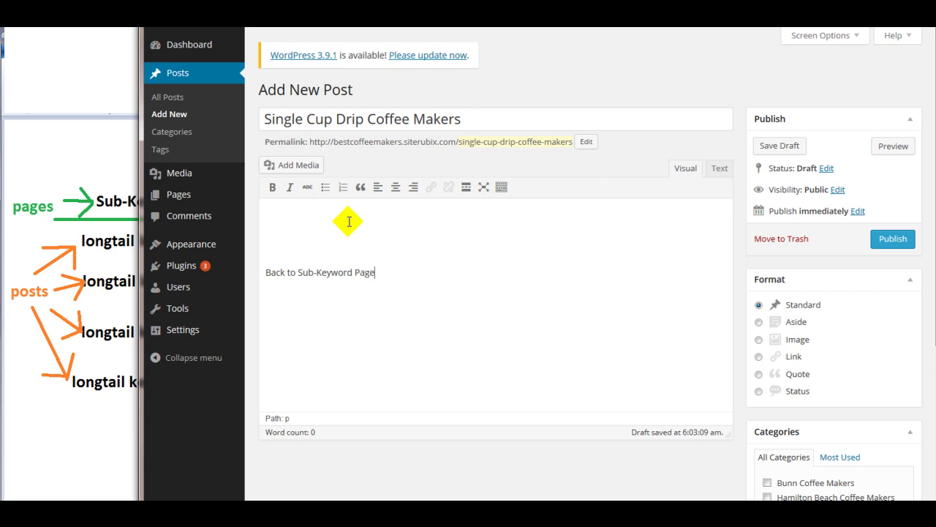
{"action": "left_click_drag", "start_coordinate": [388, 277], "coordinate": [256, 278]}
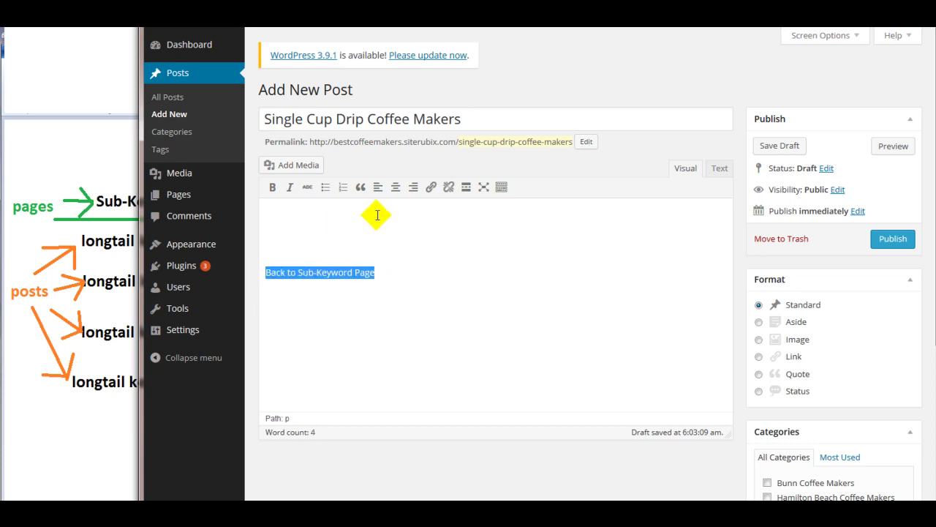
{"action": "left_click", "coordinate": [431, 186]}
{"action": "right_click", "coordinate": [455, 247]}
{"action": "left_click", "coordinate": [486, 302]}
{"action": "right_click", "coordinate": [459, 247]}
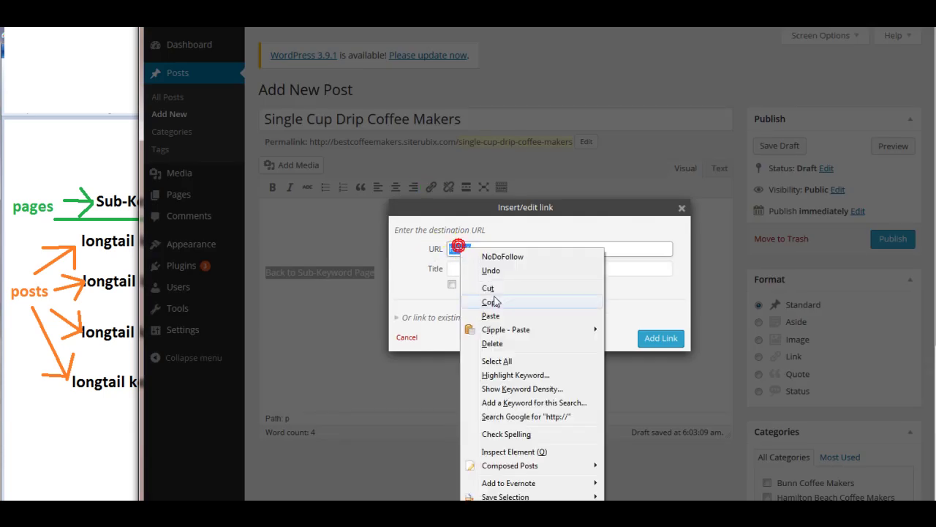
{"action": "left_click", "coordinate": [491, 313]}
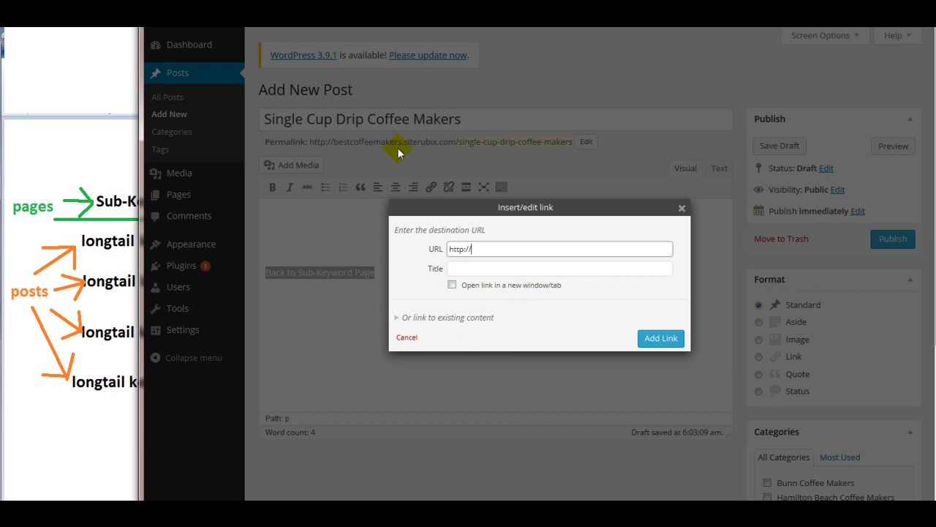
Copy the Single Cup Coffee Makers page address from the site's navigation and add it as the selected text's link
{"action": "key", "text": "ctrl+Tab"}
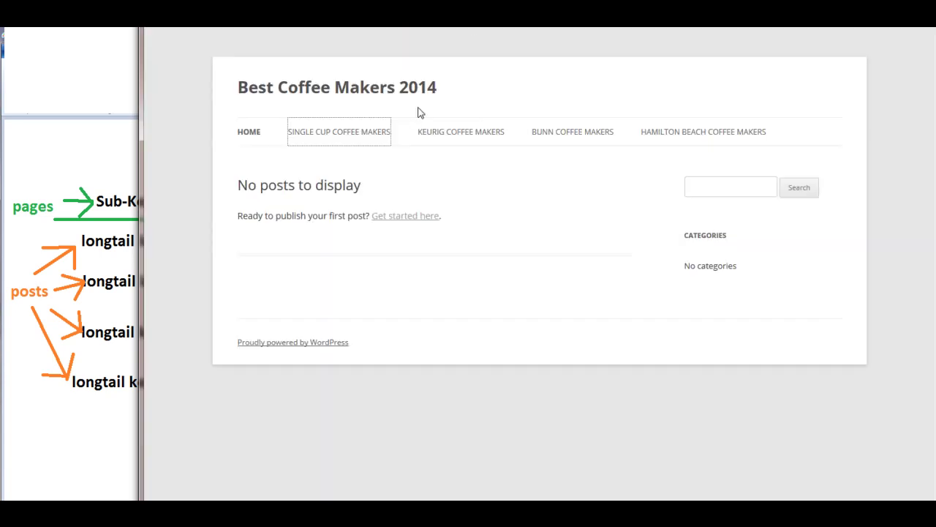
{"action": "right_click", "coordinate": [377, 132]}
{"action": "left_click", "coordinate": [428, 228]}
{"action": "key", "text": "ctrl+Tab"}
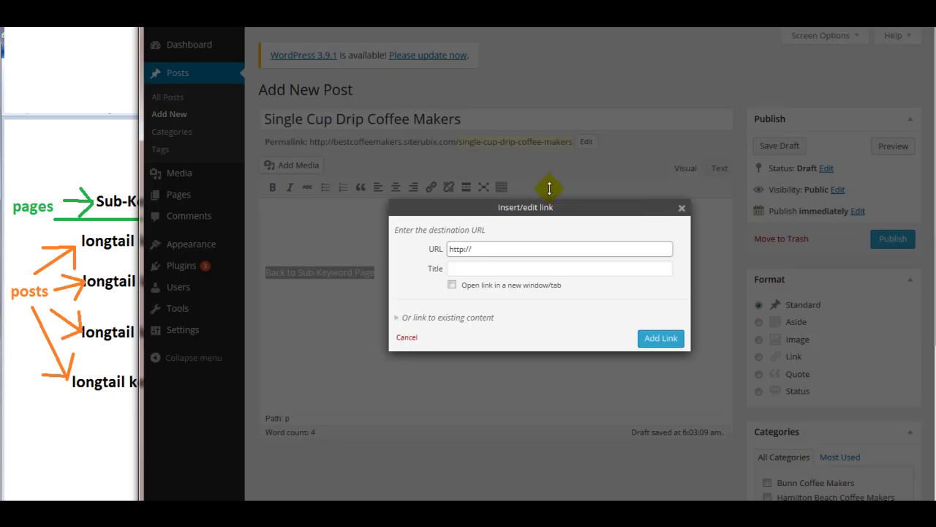
{"action": "double_click", "coordinate": [481, 249]}
{"action": "key", "text": "ctrl+v"}
{"action": "left_click", "coordinate": [651, 338]}
Assign the post to the Single Cup Coffee Makers category
{"action": "scroll", "coordinate": [757, 348], "scroll_direction": "down", "scroll_amount": 3}
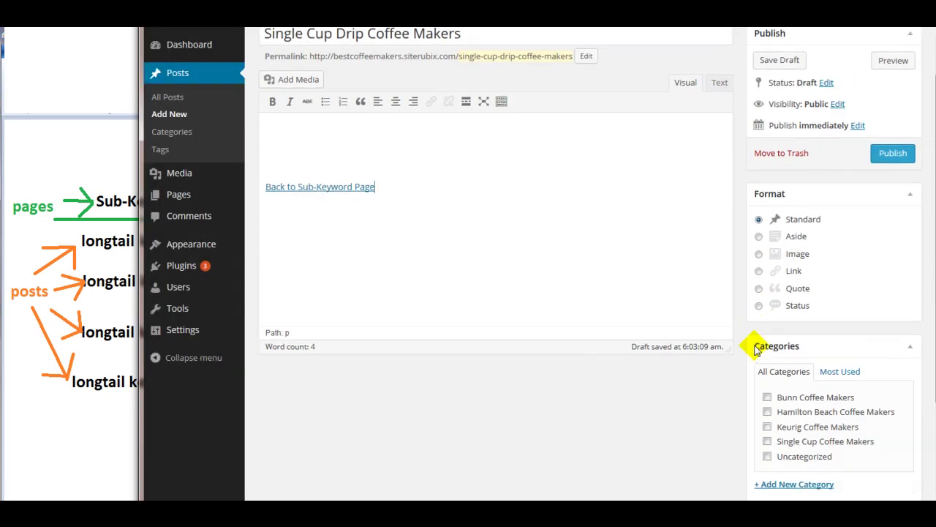
{"action": "left_click", "coordinate": [767, 407]}
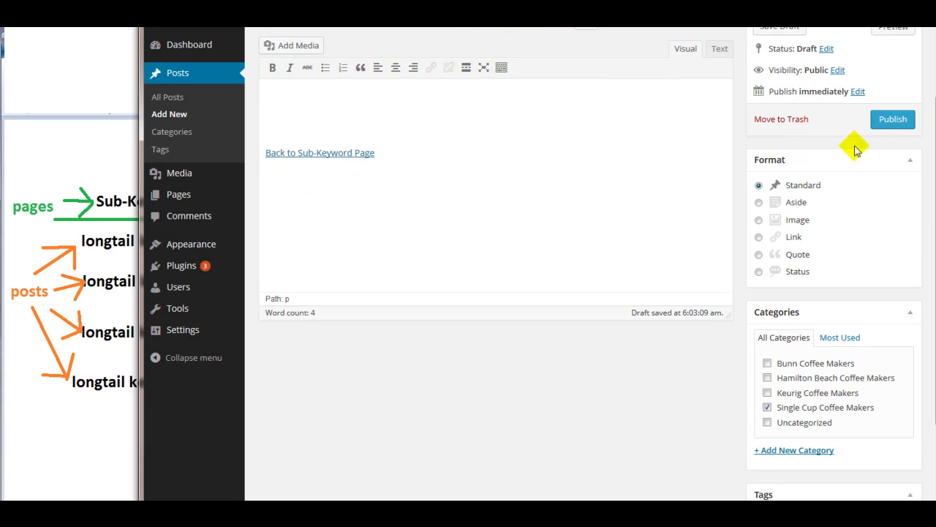
Publish the Single Cup Drip Coffee Makers post and reload the site's home page to view it
{"action": "left_click", "coordinate": [894, 119]}
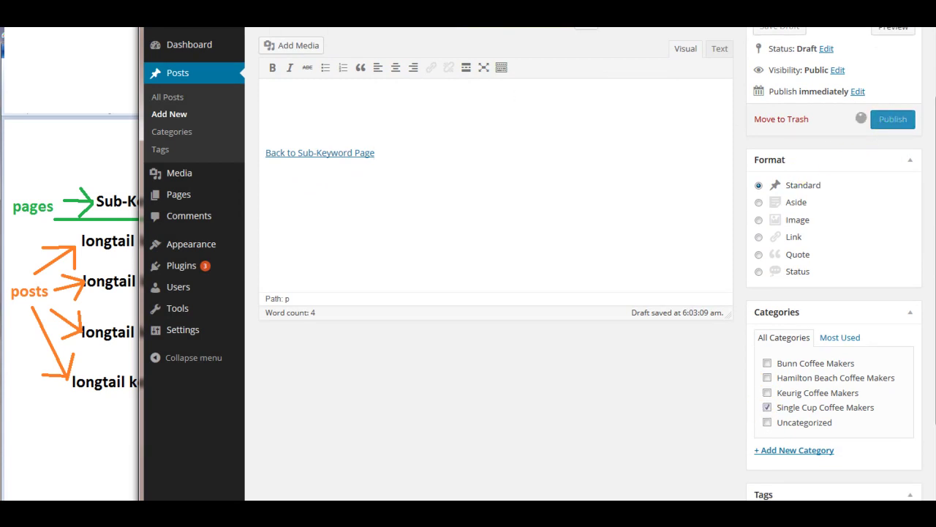
{"action": "key", "text": "ctrl+Tab"}
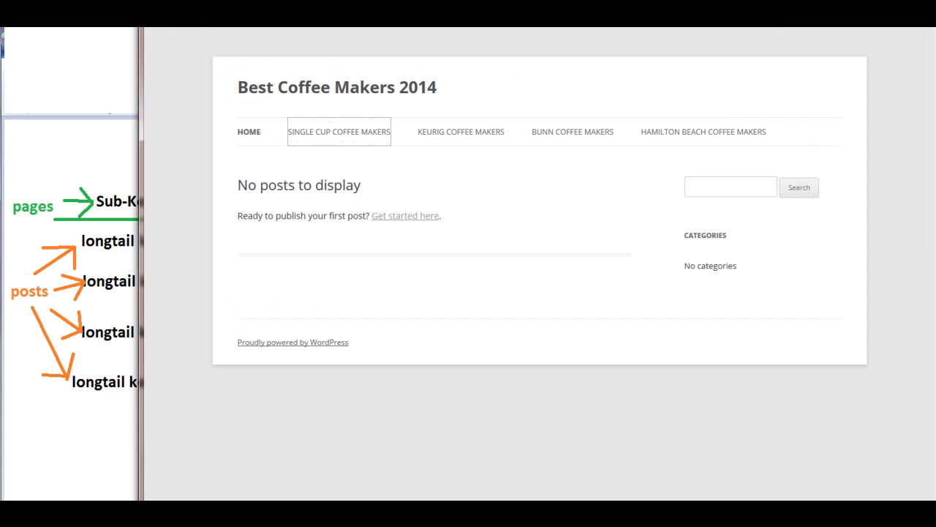
{"action": "left_click", "coordinate": [513, 201]}
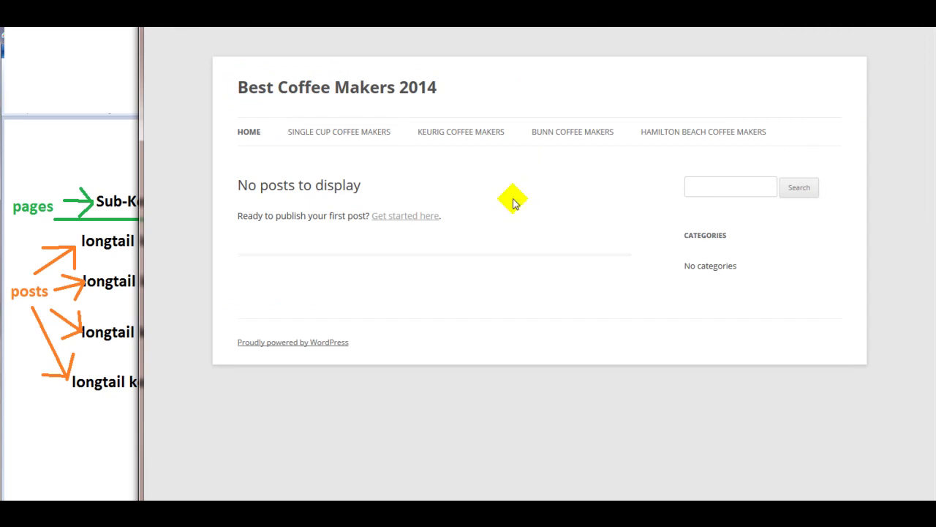
{"action": "key", "text": "F5"}
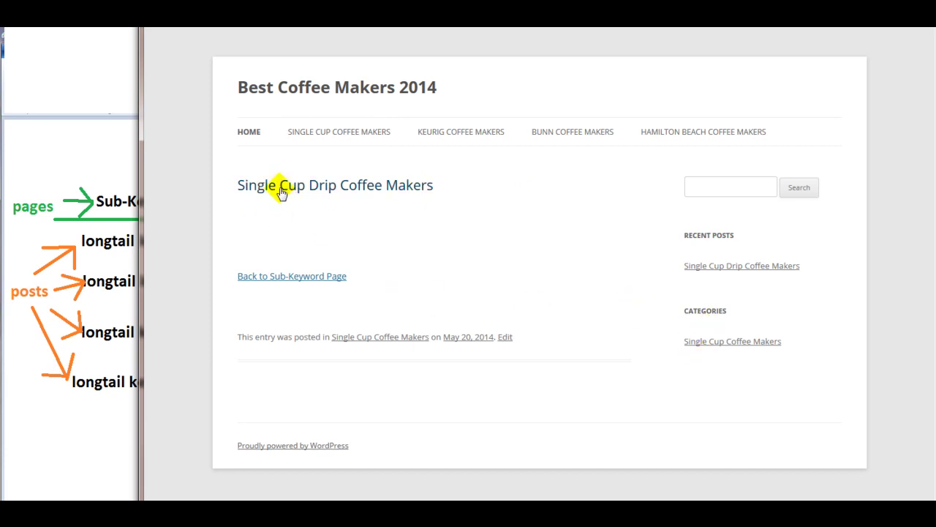
Open the Single Cup Drip Coffee Makers post on the site and follow its Back to Sub-Keyword Page link
{"action": "left_click", "coordinate": [303, 186]}
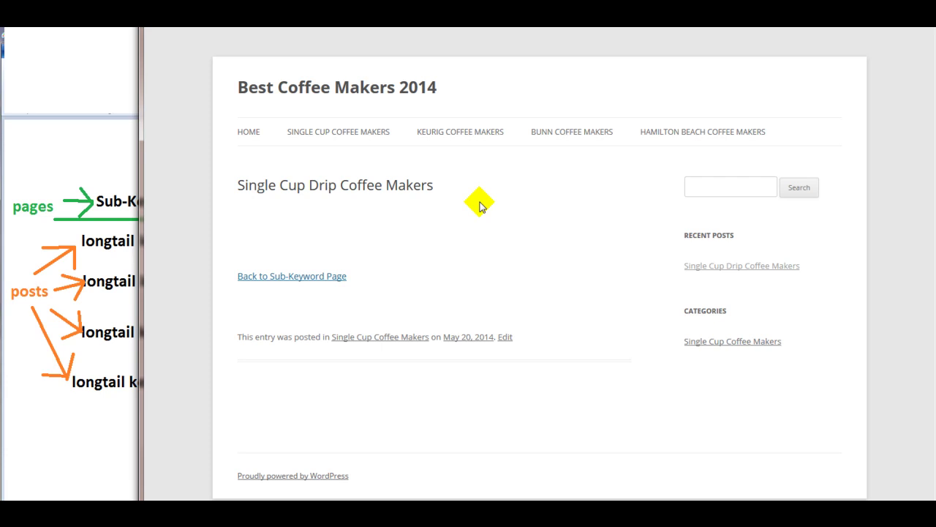
{"action": "left_click", "coordinate": [445, 89]}
{"action": "left_click_drag", "start_coordinate": [446, 90], "coordinate": [235, 86]}
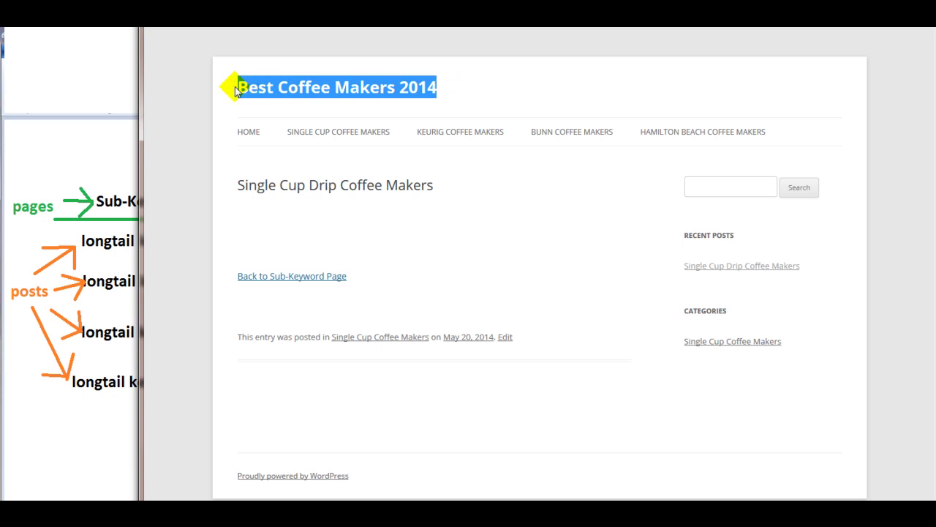
{"action": "left_click", "coordinate": [482, 85]}
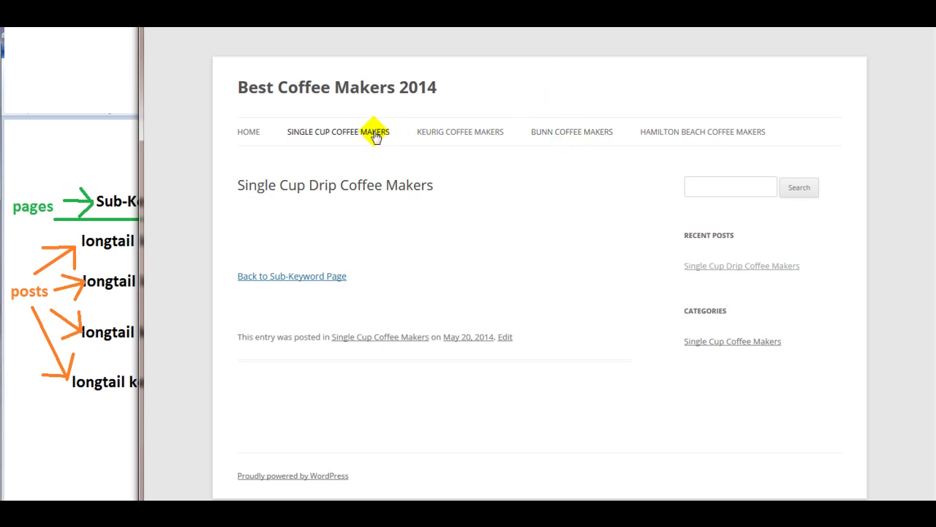
{"action": "left_click", "coordinate": [294, 276]}
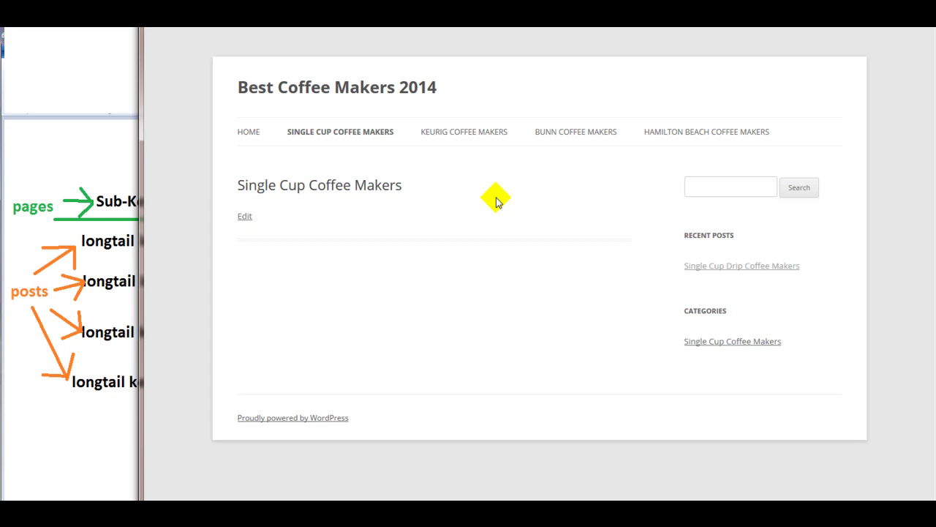
Examine the Google results and related searches for single cup coffee makers, and switch to the Proper Site Structure diagram
{"action": "left_click", "coordinate": [315, 16]}
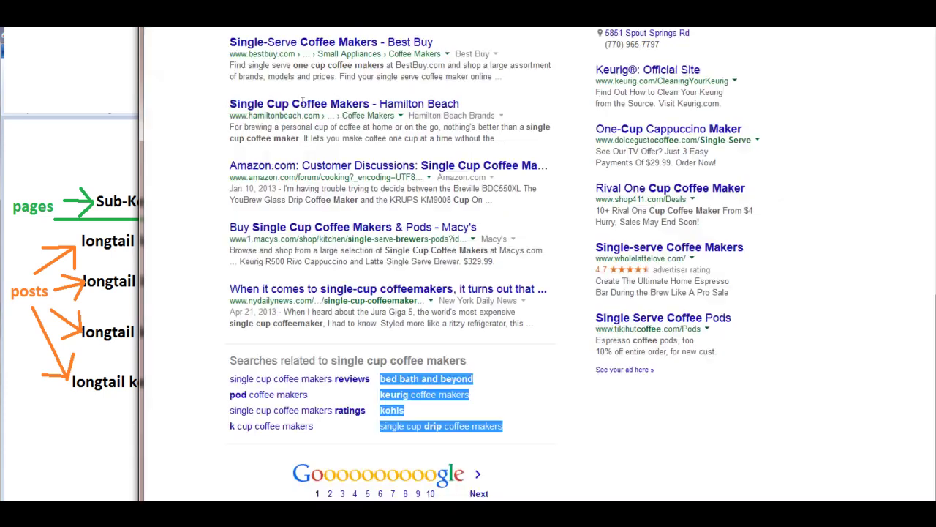
{"action": "left_click", "coordinate": [523, 367]}
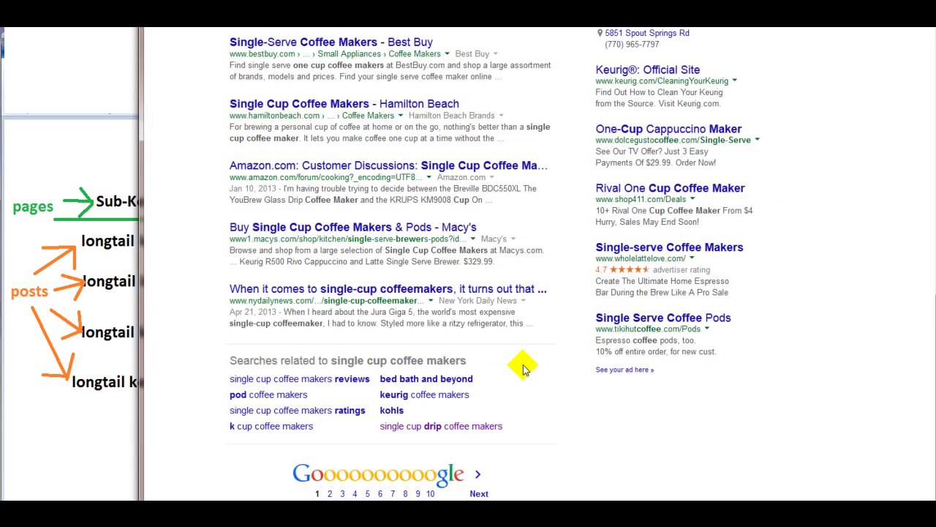
{"action": "scroll", "coordinate": [523, 367], "scroll_direction": "up", "scroll_amount": 3}
{"action": "scroll", "coordinate": [523, 367], "scroll_direction": "down", "scroll_amount": 3}
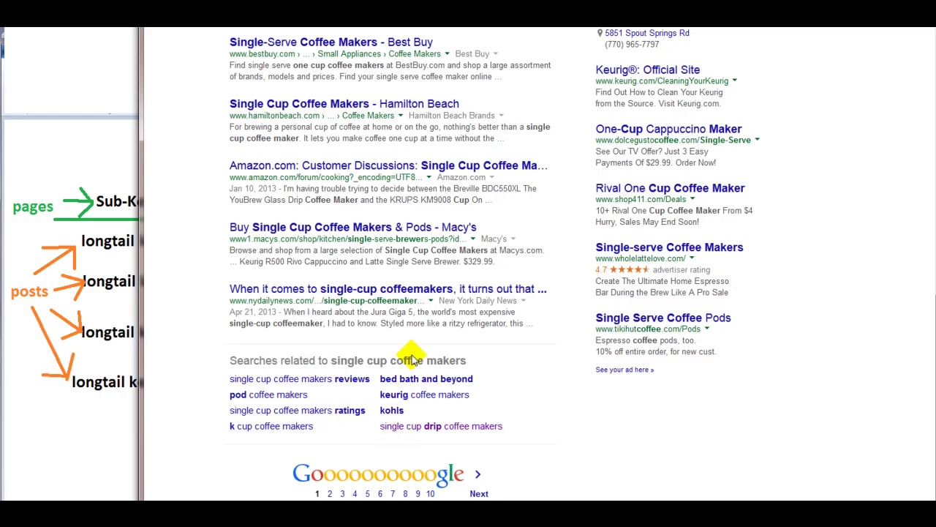
{"action": "scroll", "coordinate": [414, 348], "scroll_direction": "up", "scroll_amount": 1}
{"action": "scroll", "coordinate": [414, 348], "scroll_direction": "up", "scroll_amount": 5}
{"action": "scroll", "coordinate": [414, 347], "scroll_direction": "down", "scroll_amount": 2}
{"action": "scroll", "coordinate": [414, 346], "scroll_direction": "down", "scroll_amount": 4}
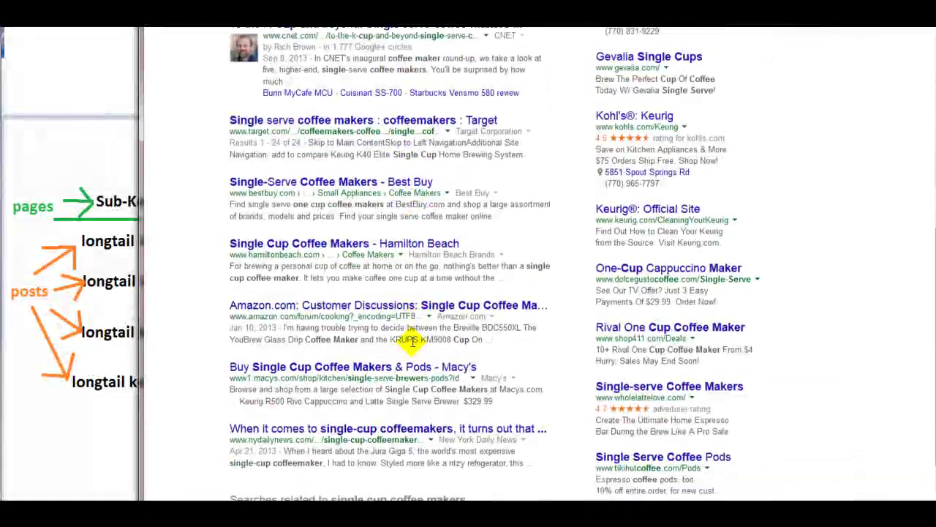
{"action": "scroll", "coordinate": [412, 346], "scroll_direction": "up", "scroll_amount": 6}
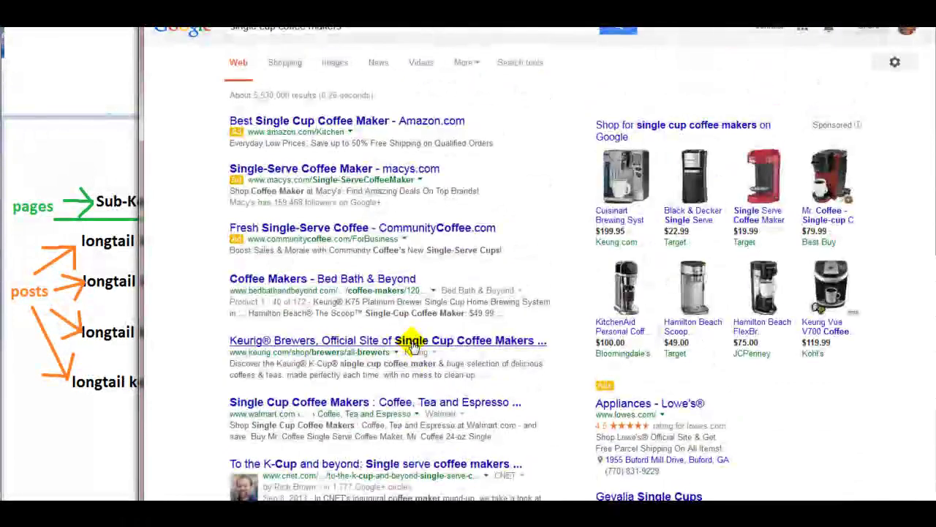
{"action": "scroll", "coordinate": [412, 346], "scroll_direction": "down", "scroll_amount": 1}
{"action": "scroll", "coordinate": [412, 346], "scroll_direction": "down", "scroll_amount": 1}
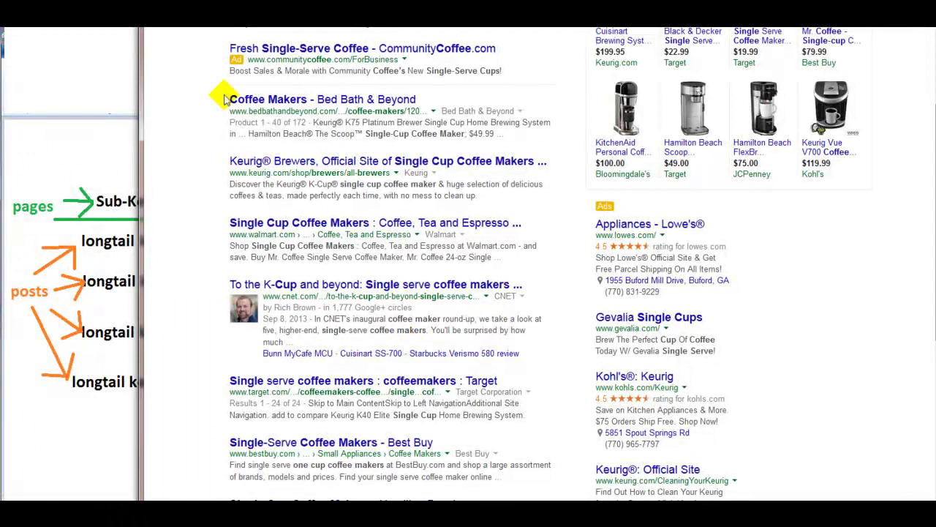
{"action": "key", "text": "alt+Tab"}
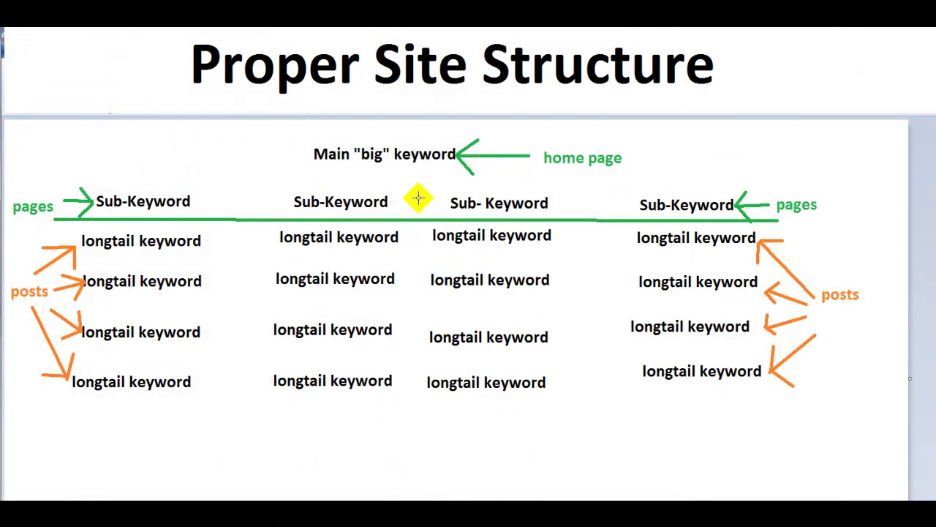
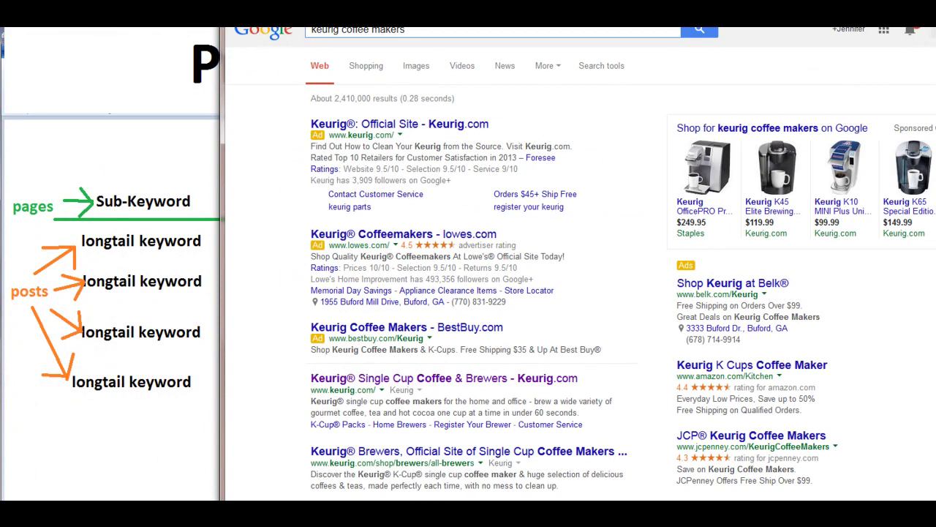
Bring the browser window back over the diagram, reposition it and show the site's Single Cup Coffee Makers page
{"action": "left_click", "coordinate": [896, 28]}
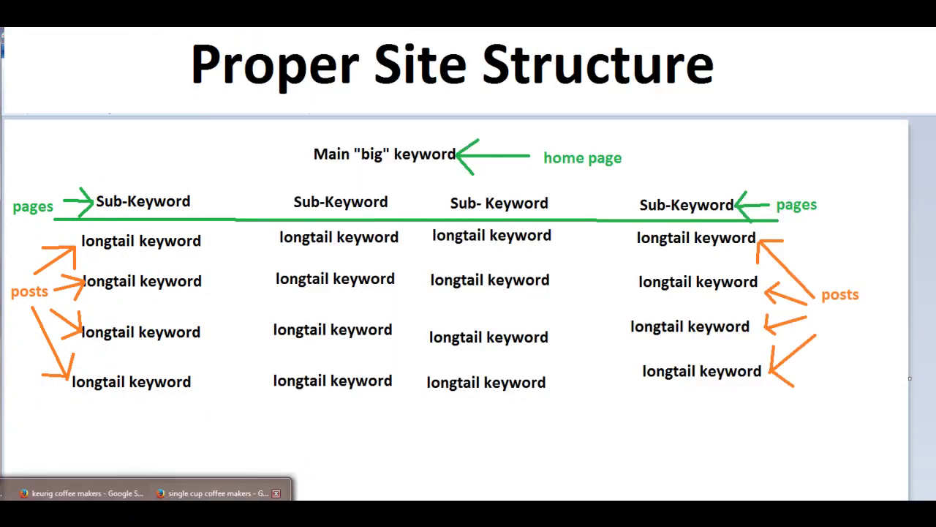
{"action": "left_click", "coordinate": [271, 492]}
{"action": "mouse_move", "coordinate": [523, 1]}
{"action": "left_mouse_down"}
{"action": "mouse_move", "coordinate": [485, 28]}
{"action": "mouse_move", "coordinate": [417, 25]}
{"action": "left_mouse_up"}
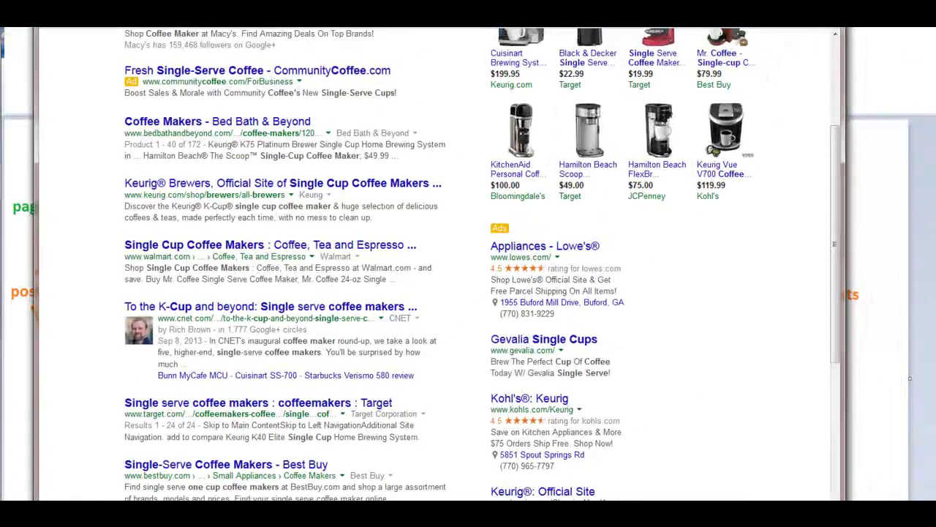
{"action": "left_click", "coordinate": [432, 25]}
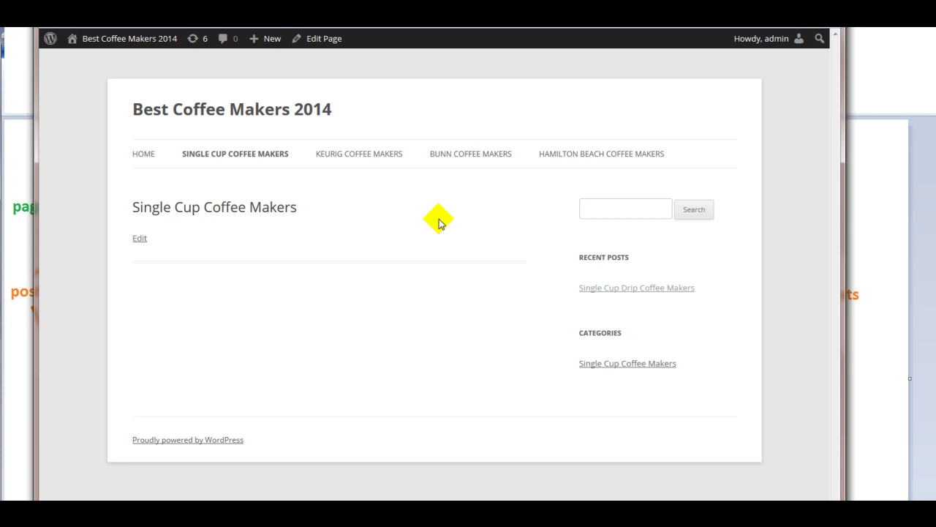
Generate a site with the P1TM plugin from the primary keyword "coffee makers" and look through the post creation log
{"action": "mouse_move", "coordinate": [761, 38]}
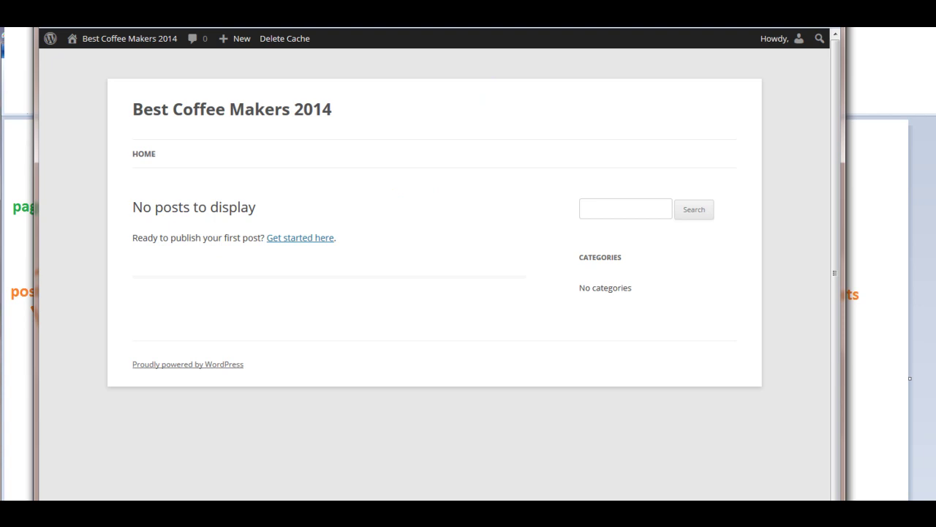
{"action": "mouse_move", "coordinate": [439, 27]}
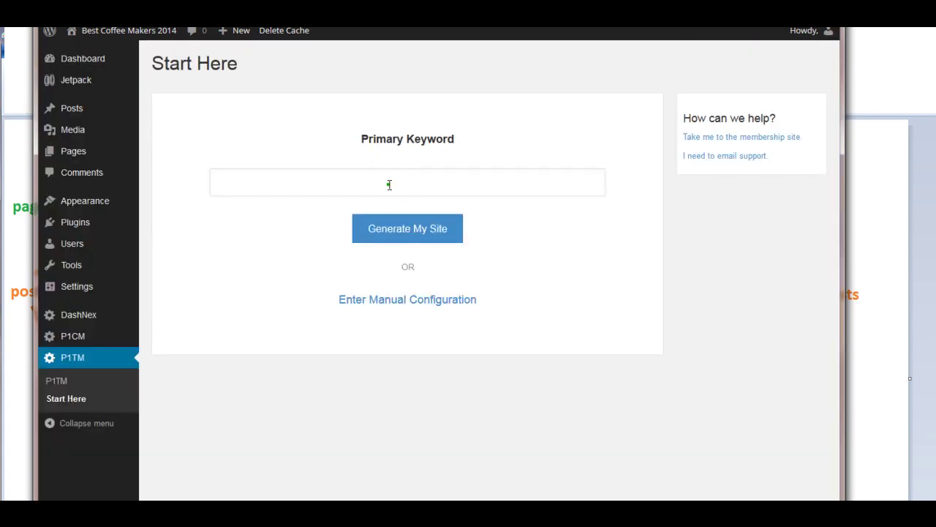
{"action": "left_click", "coordinate": [389, 185]}
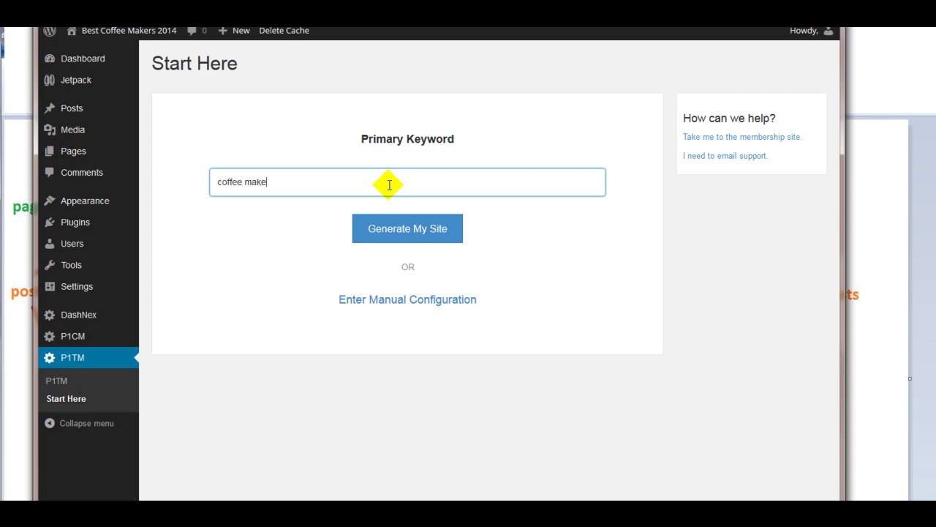
{"action": "left_click", "coordinate": [402, 231]}
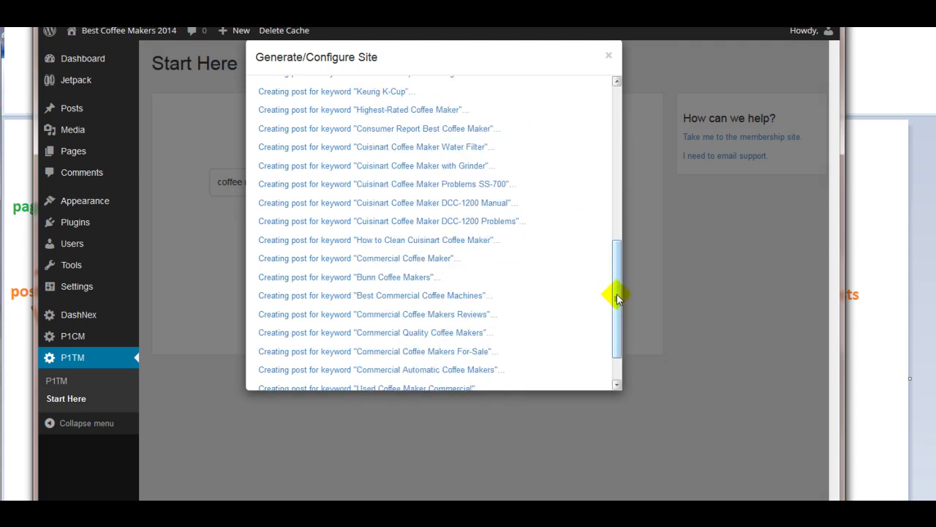
{"action": "scroll", "coordinate": [569, 299], "scroll_direction": "up", "scroll_amount": 2}
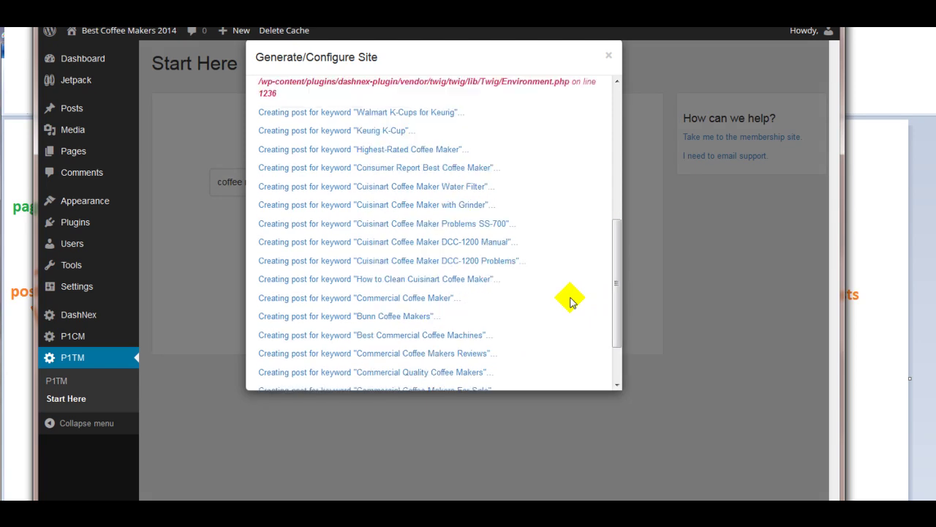
{"action": "left_click_drag", "start_coordinate": [619, 303], "coordinate": [615, 338]}
{"action": "scroll", "coordinate": [615, 338], "scroll_direction": "up", "scroll_amount": 2}
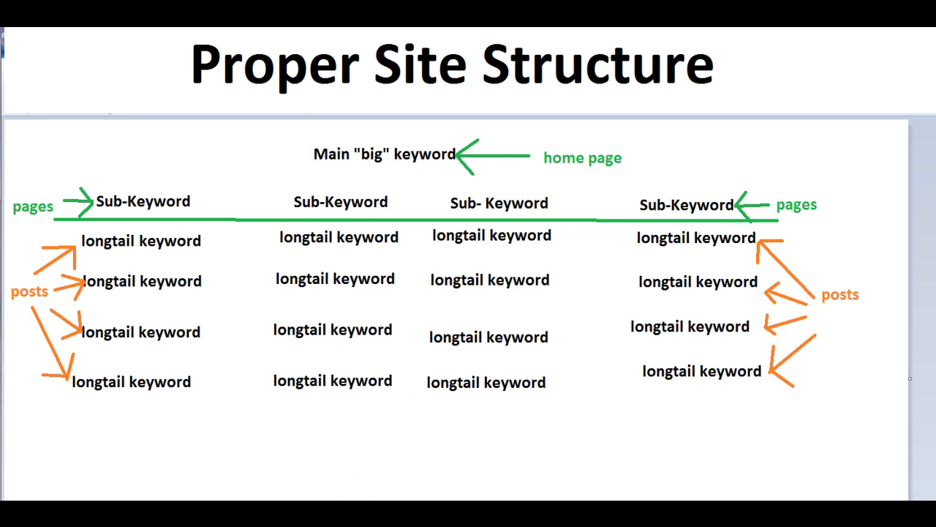
Return to the WordPress window and examine the posts in the Site Manager's Keurig Coffee Makers K Cups silo, collapsing it when done
{"action": "mouse_move", "coordinate": [149, 521]}
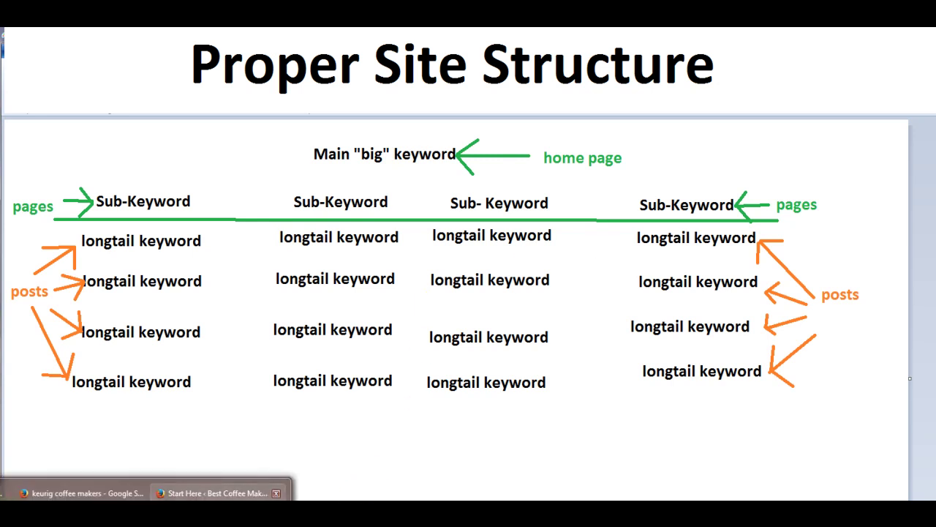
{"action": "left_click", "coordinate": [223, 499]}
{"action": "scroll", "coordinate": [585, 374], "scroll_direction": "down", "scroll_amount": 1}
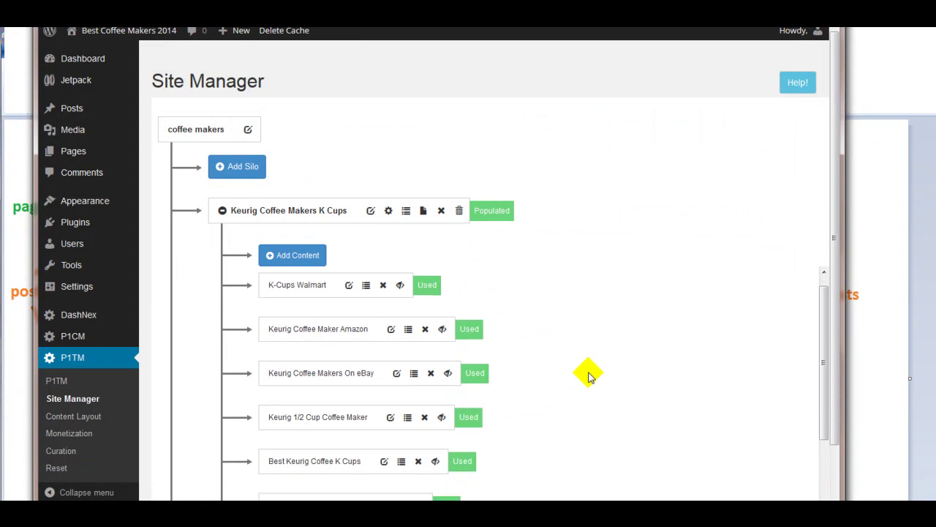
{"action": "scroll", "coordinate": [393, 395], "scroll_direction": "down", "scroll_amount": 2}
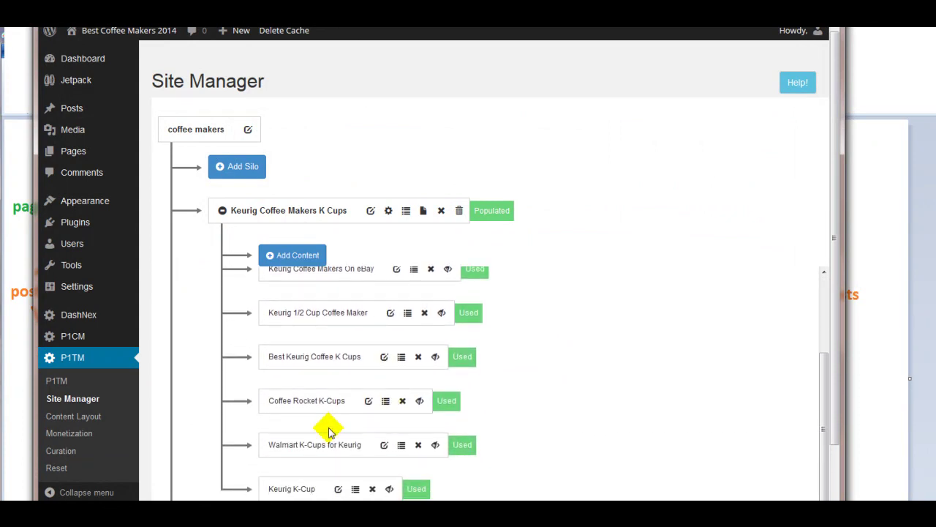
{"action": "scroll", "coordinate": [329, 431], "scroll_direction": "up", "scroll_amount": 3}
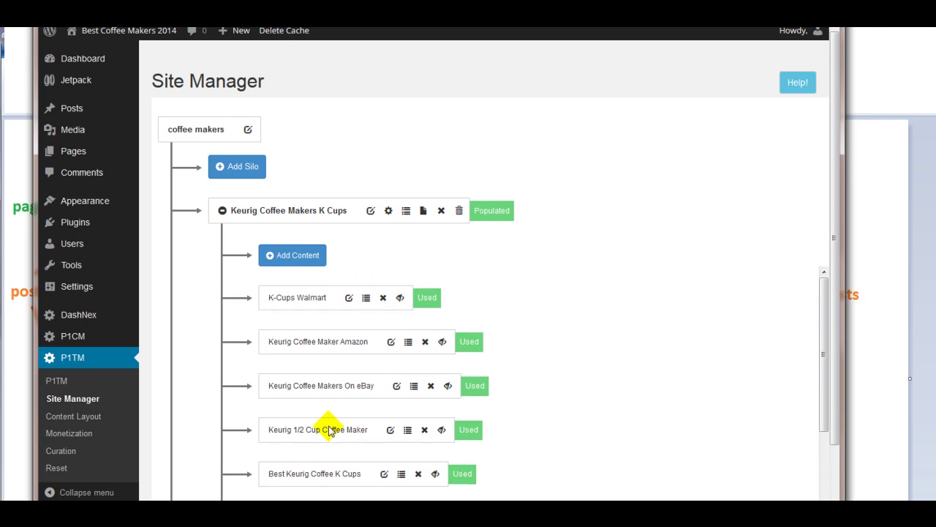
{"action": "scroll", "coordinate": [329, 432], "scroll_direction": "down", "scroll_amount": 3}
{"action": "left_click", "coordinate": [220, 208]}
Expand the Cuisinart Coffee Maker silo, look through its longtail keyword posts and collapse it again
{"action": "left_click", "coordinate": [223, 256]}
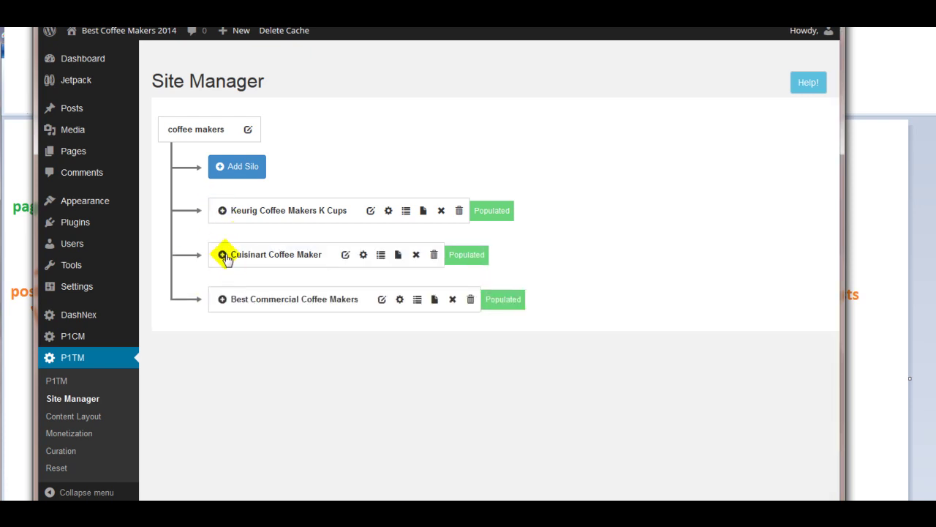
{"action": "left_click", "coordinate": [223, 255]}
{"action": "scroll", "coordinate": [393, 350], "scroll_direction": "down", "scroll_amount": 1}
{"action": "scroll", "coordinate": [384, 402], "scroll_direction": "down", "scroll_amount": 3}
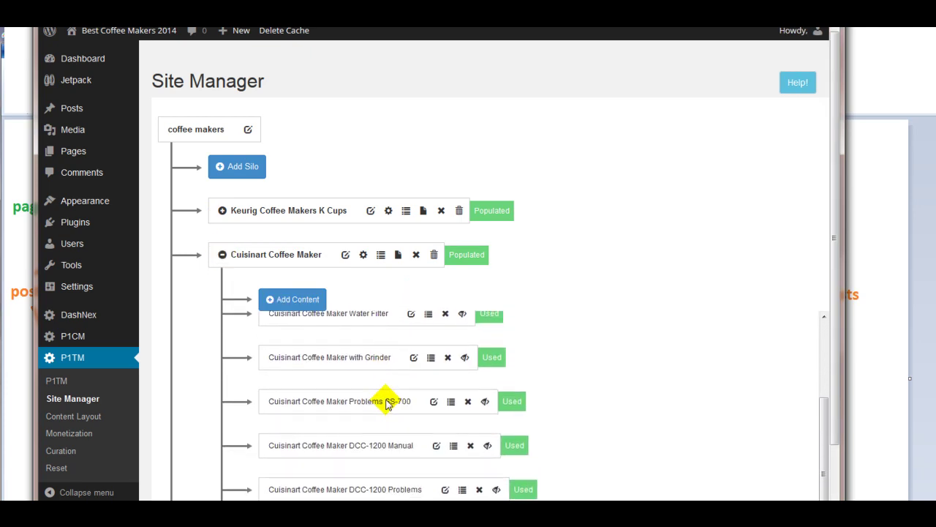
{"action": "scroll", "coordinate": [386, 404], "scroll_direction": "up", "scroll_amount": 4}
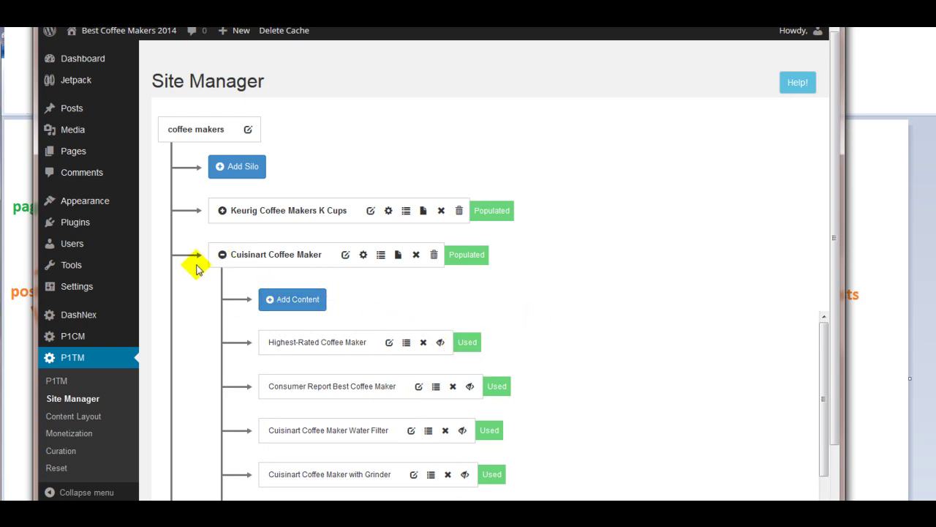
{"action": "left_click", "coordinate": [223, 255]}
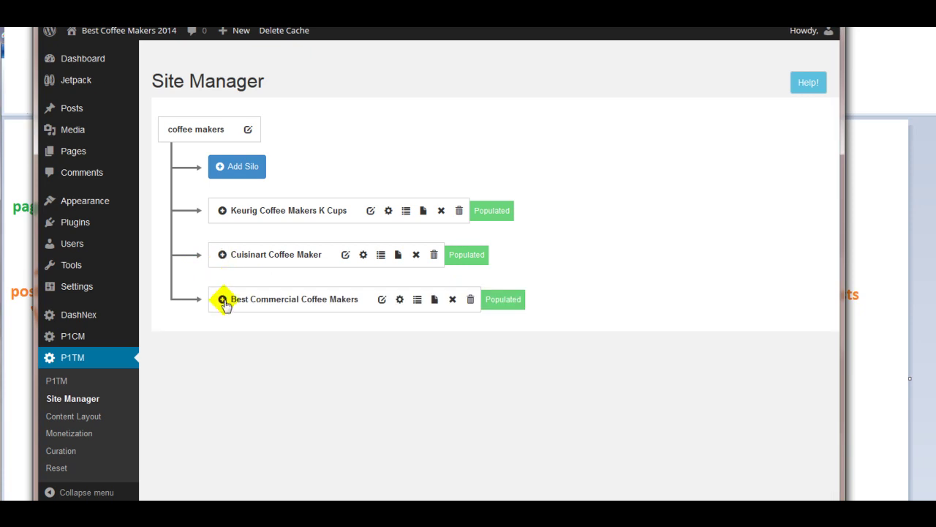
Expand the Best Commercial Coffee Makers silo and look through its longtail keyword posts
{"action": "left_click", "coordinate": [223, 300]}
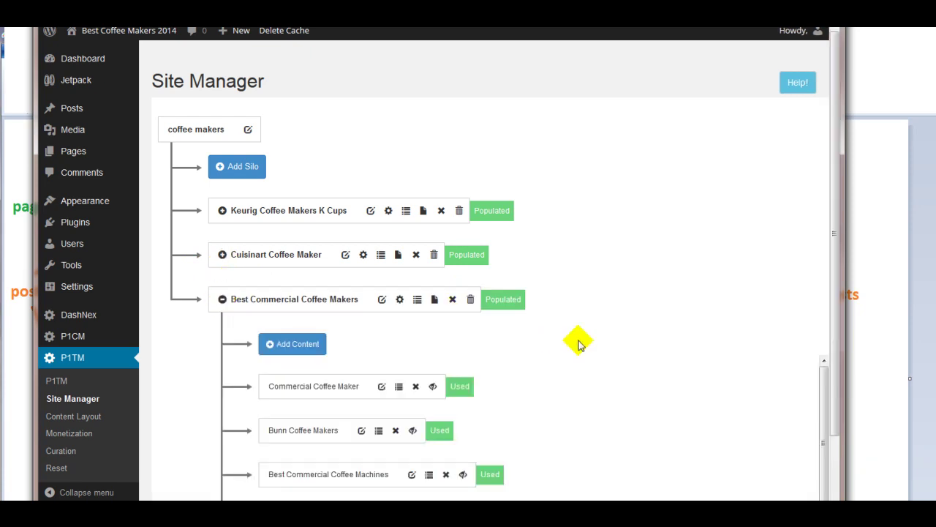
{"action": "scroll", "coordinate": [593, 343], "scroll_direction": "down", "scroll_amount": 2}
{"action": "scroll", "coordinate": [408, 342], "scroll_direction": "down", "scroll_amount": 3}
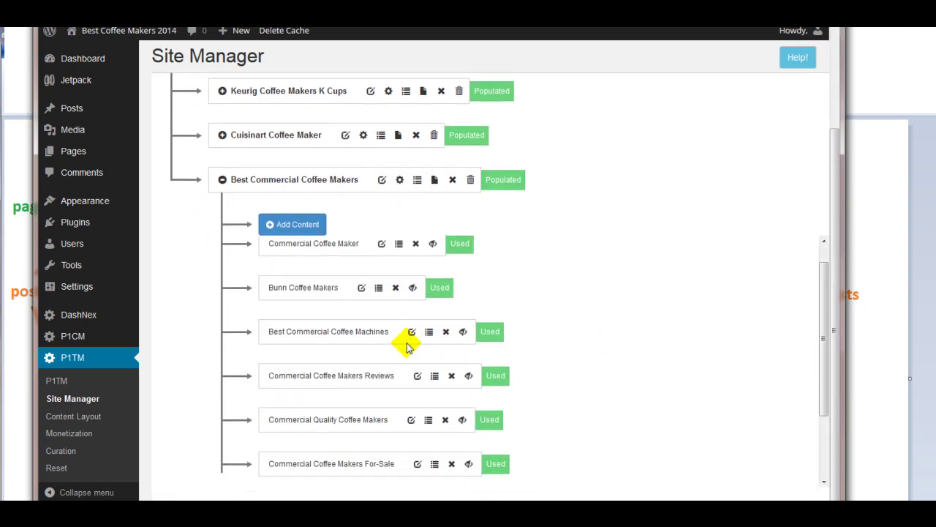
Review the remaining longtail posts under Best Commercial Coffee Makers and return to the start of the silo tree
{"action": "scroll", "coordinate": [407, 346], "scroll_direction": "up", "scroll_amount": 3}
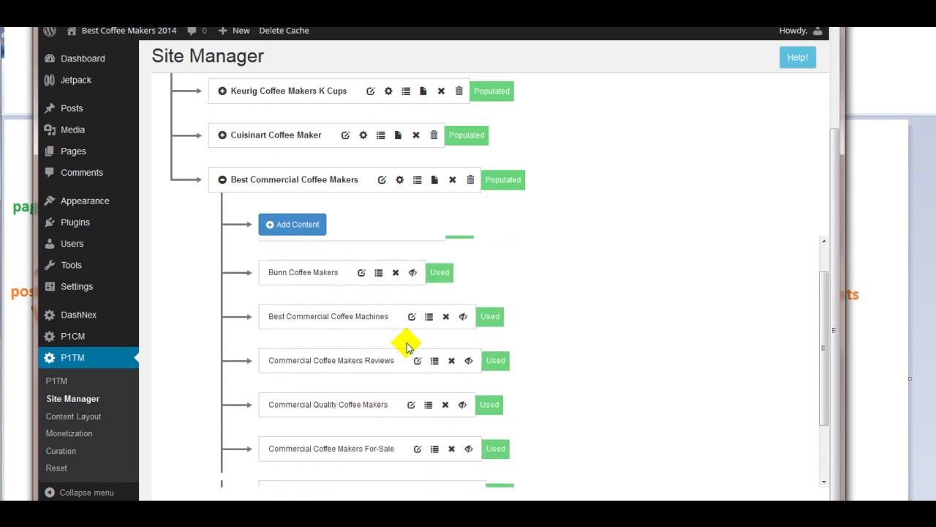
{"action": "scroll", "coordinate": [407, 347], "scroll_direction": "down", "scroll_amount": 2}
{"action": "scroll", "coordinate": [408, 343], "scroll_direction": "down", "scroll_amount": 2}
{"action": "scroll", "coordinate": [408, 341], "scroll_direction": "up", "scroll_amount": 3}
{"action": "scroll", "coordinate": [700, 333], "scroll_direction": "up", "scroll_amount": 1}
{"action": "scroll", "coordinate": [700, 332], "scroll_direction": "up", "scroll_amount": 1}
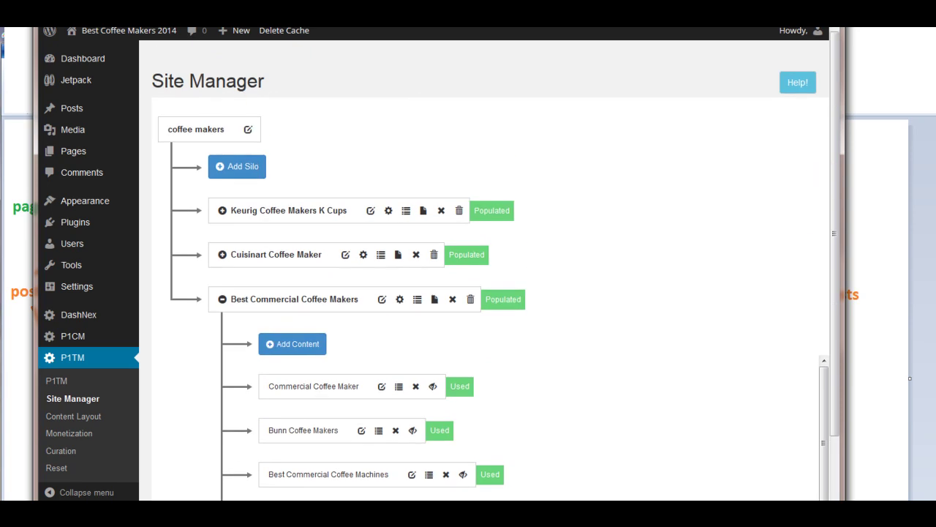
Open Bing in a new browser tab and search for "coffee makers"
{"action": "key", "text": "ctrl+t"}
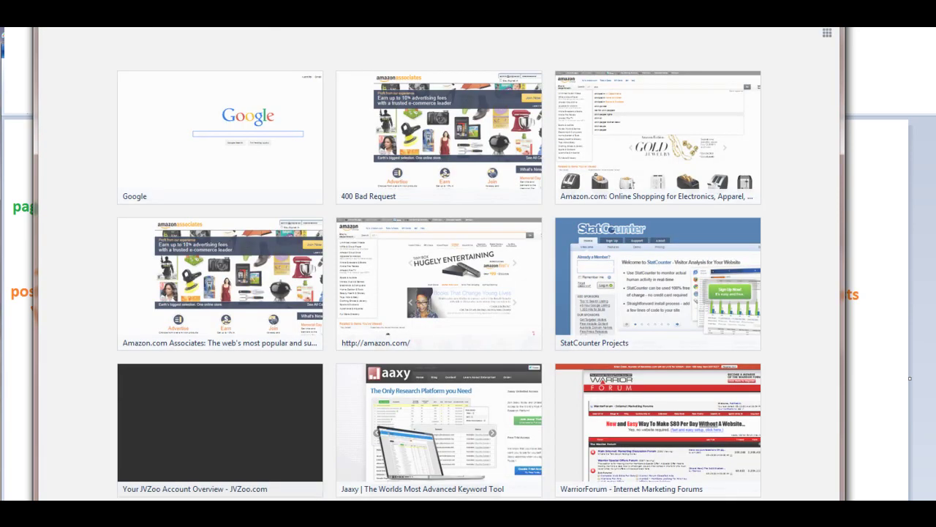
{"action": "type", "text": "best"}
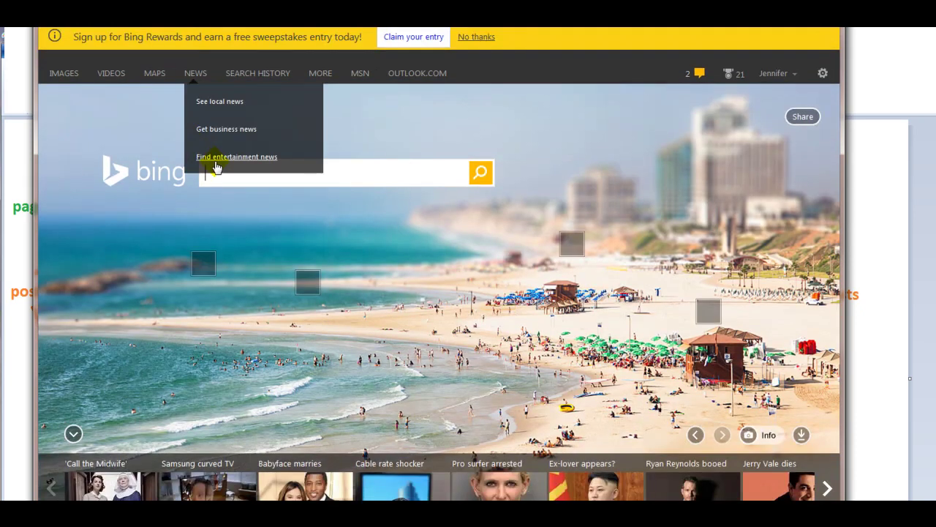
{"action": "left_click", "coordinate": [335, 177]}
{"action": "type", "text": "c"}
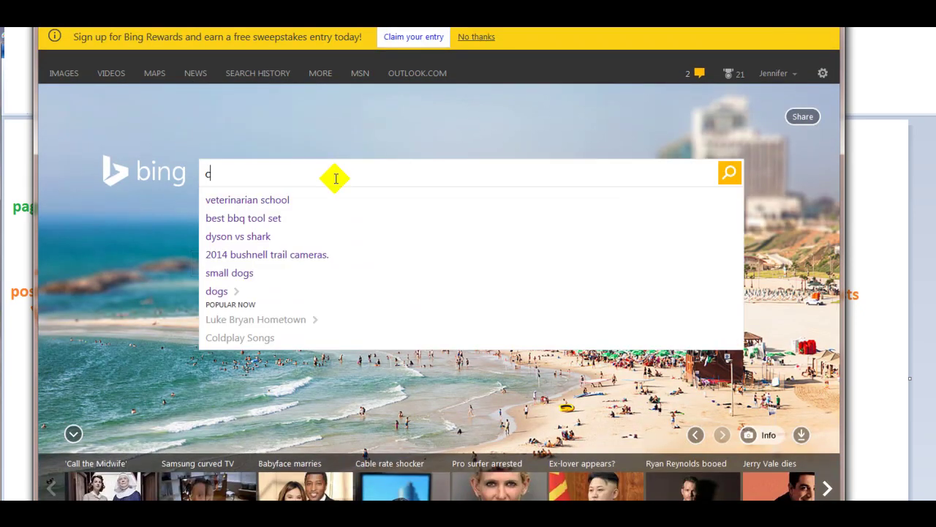
{"action": "type", "text": "offee makers"}
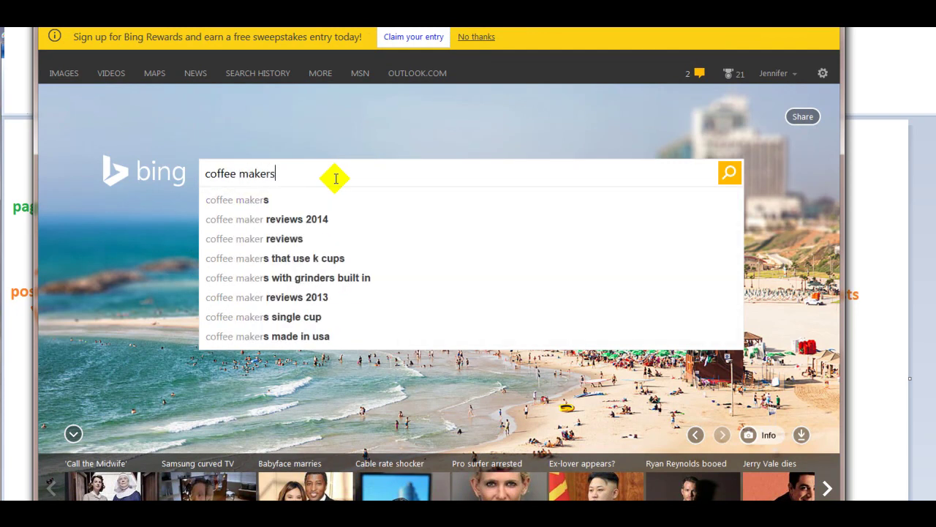
{"action": "key", "text": "Return"}
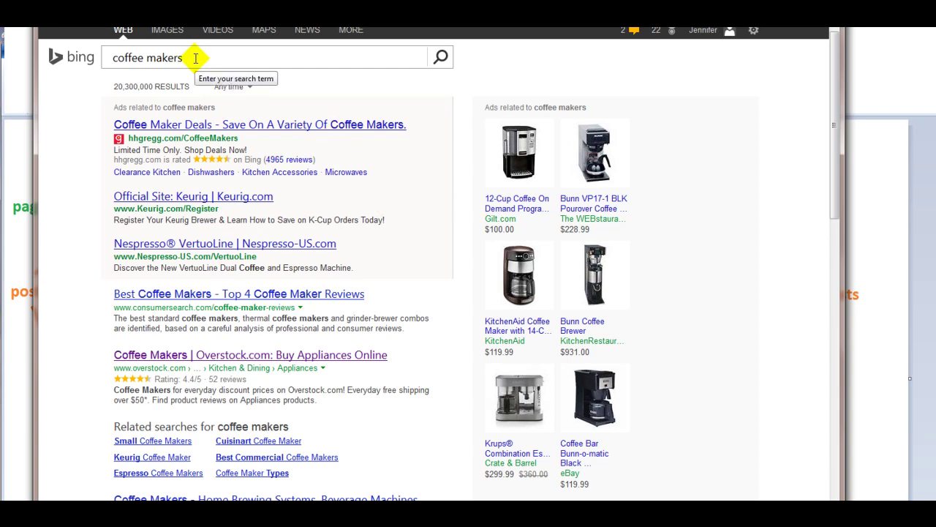
Find the "Related searches for coffee makers" block in the Bing results and highlight its keywords for examination
{"action": "scroll", "coordinate": [391, 158], "scroll_direction": "down", "scroll_amount": 3}
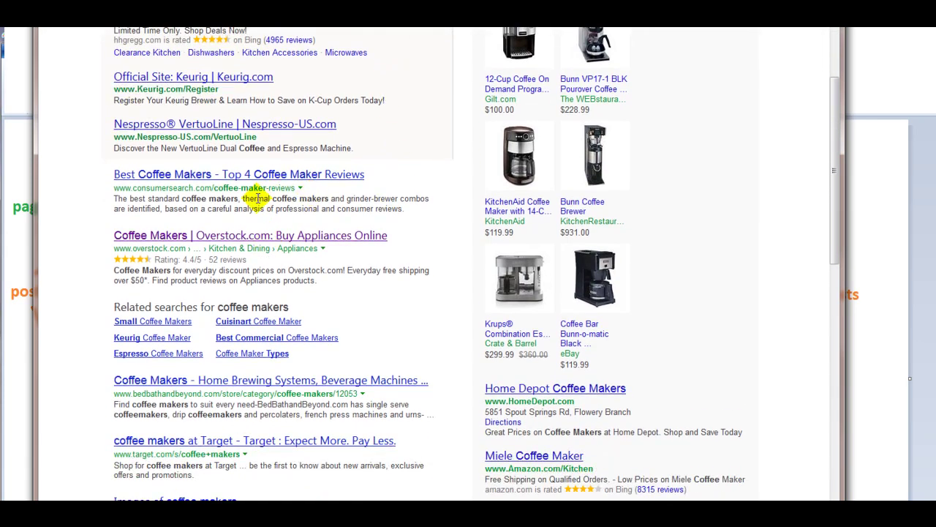
{"action": "scroll", "coordinate": [366, 233], "scroll_direction": "down", "scroll_amount": 1}
{"action": "scroll", "coordinate": [365, 232], "scroll_direction": "down", "scroll_amount": 1}
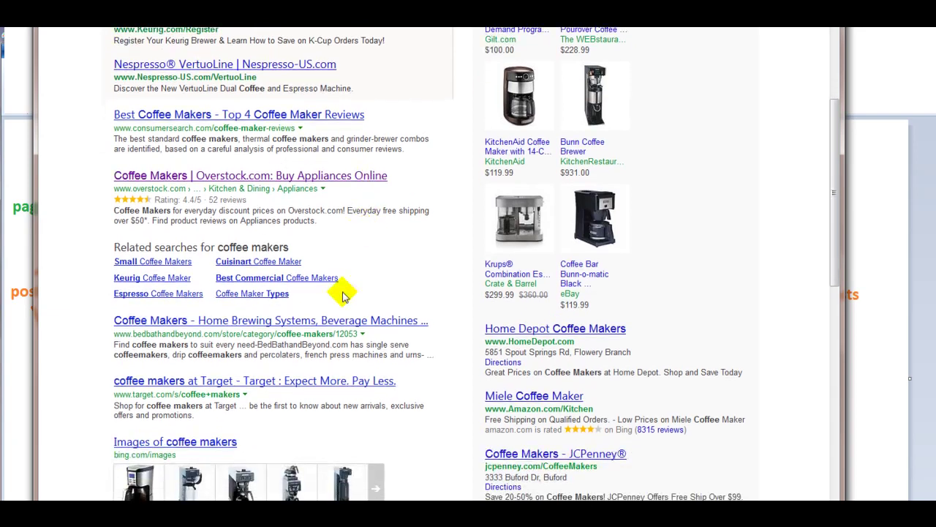
{"action": "left_click_drag", "start_coordinate": [299, 303], "coordinate": [119, 268]}
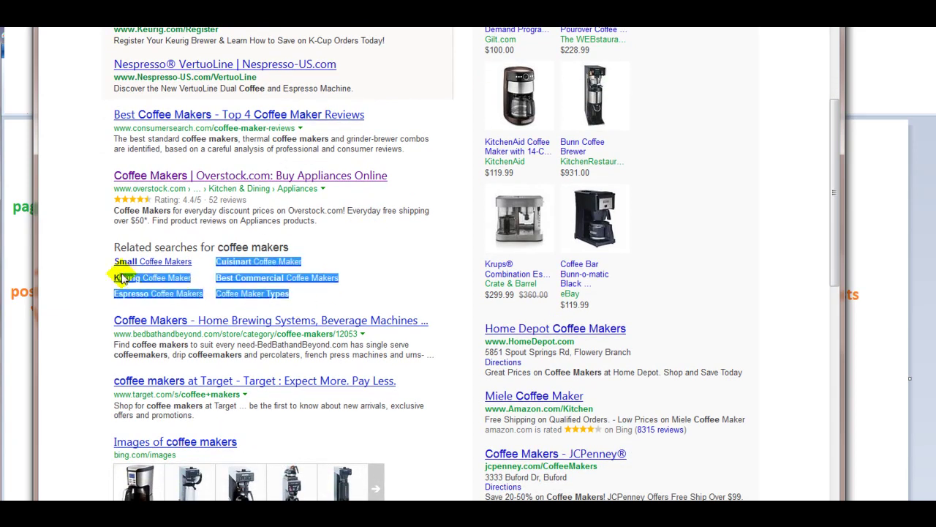
{"action": "left_click", "coordinate": [104, 261]}
{"action": "scroll", "coordinate": [91, 230], "scroll_direction": "down", "scroll_amount": 2}
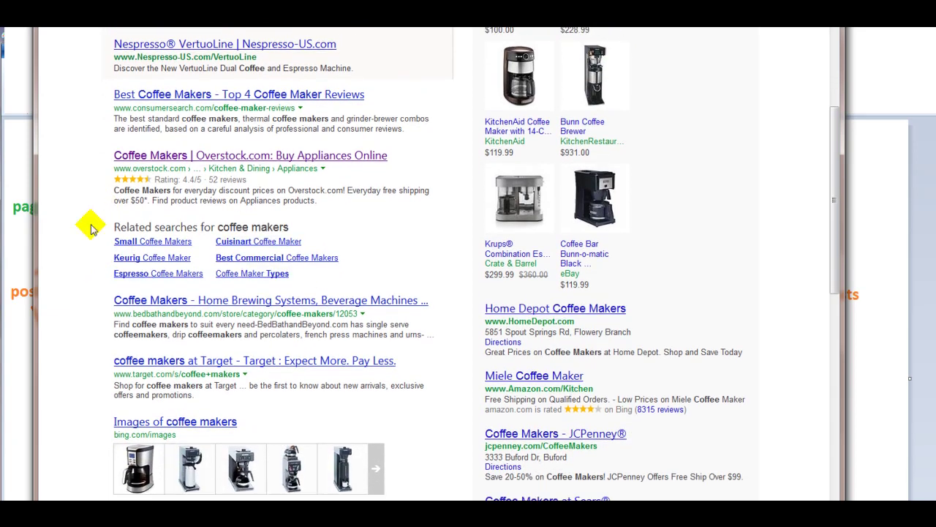
{"action": "scroll", "coordinate": [91, 230], "scroll_direction": "up", "scroll_amount": 2}
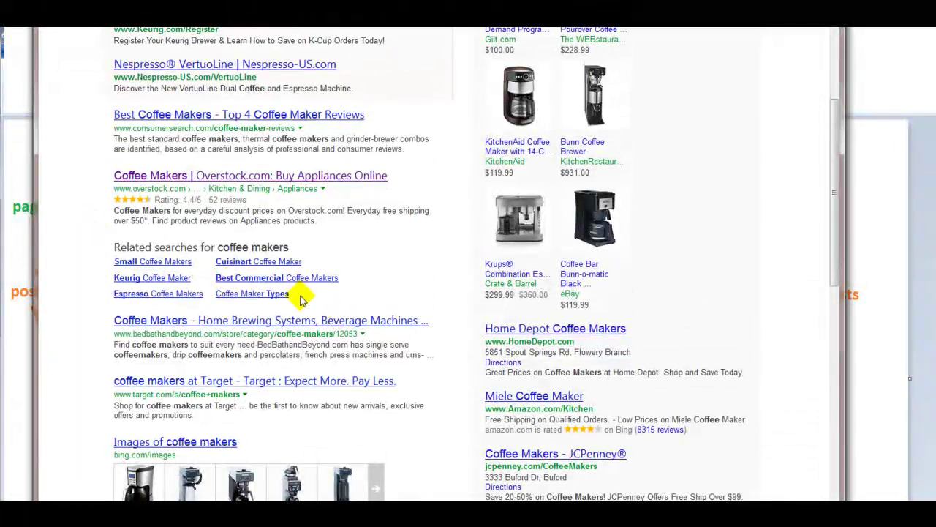
{"action": "left_click_drag", "start_coordinate": [300, 295], "coordinate": [98, 259]}
{"action": "left_click", "coordinate": [121, 279]}
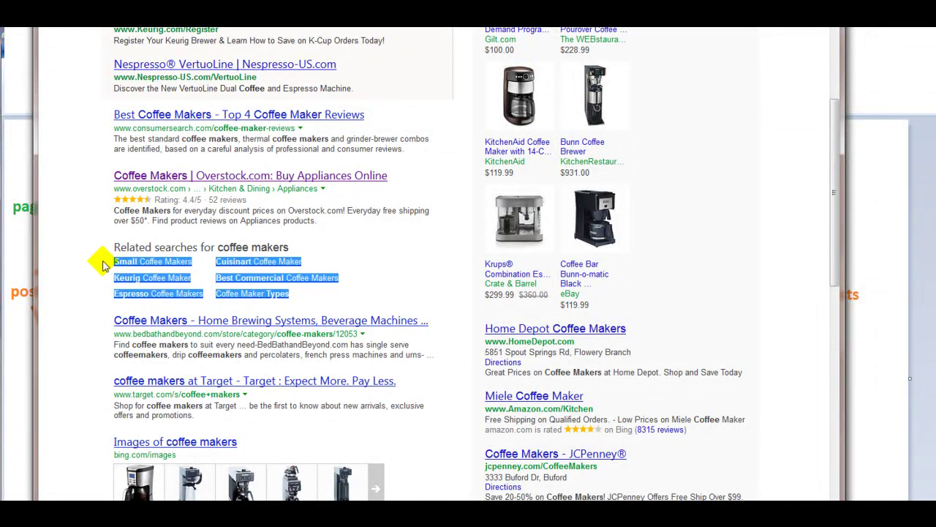
{"action": "left_click", "coordinate": [91, 251]}
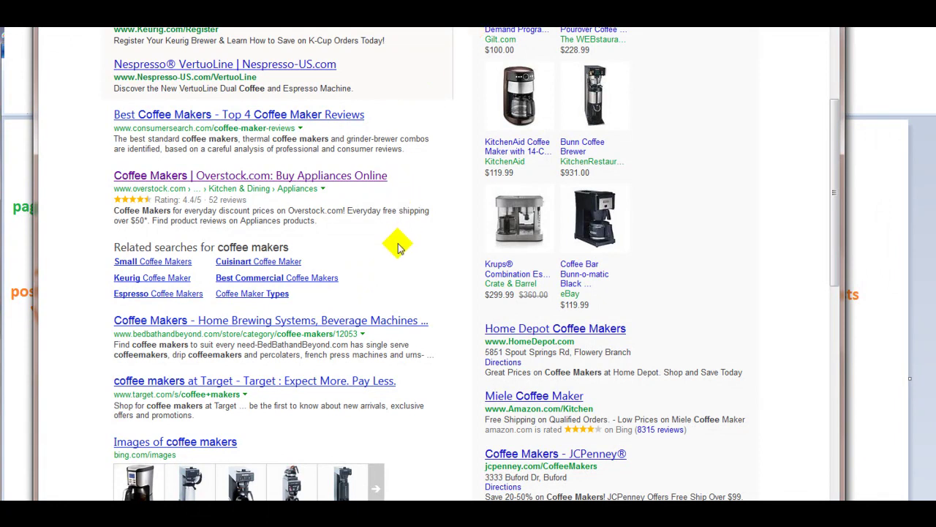
Examine the second list of related searches farther down the results page and compare it with the first block
{"action": "scroll", "coordinate": [397, 248], "scroll_direction": "down", "scroll_amount": 3}
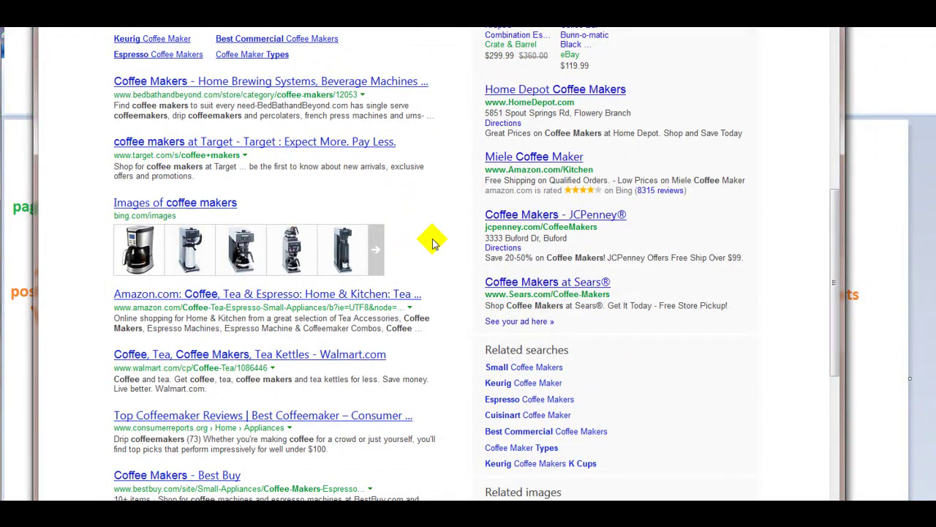
{"action": "scroll", "coordinate": [433, 242], "scroll_direction": "down", "scroll_amount": 2}
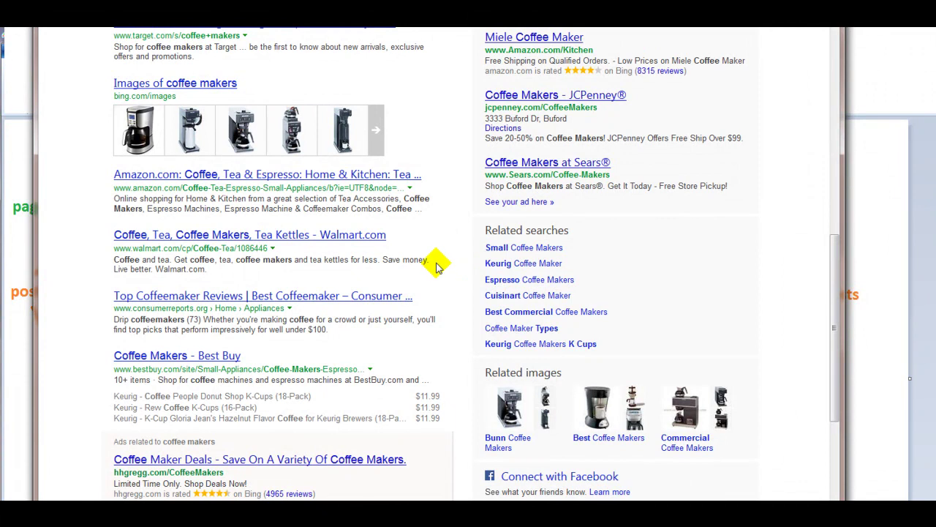
{"action": "scroll", "coordinate": [436, 268], "scroll_direction": "up", "scroll_amount": 4}
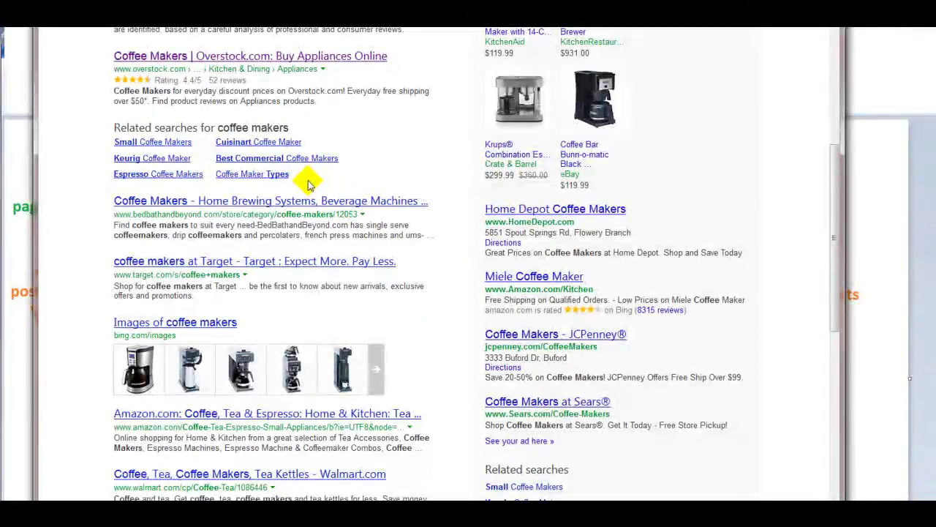
{"action": "scroll", "coordinate": [312, 185], "scroll_direction": "up", "scroll_amount": 3}
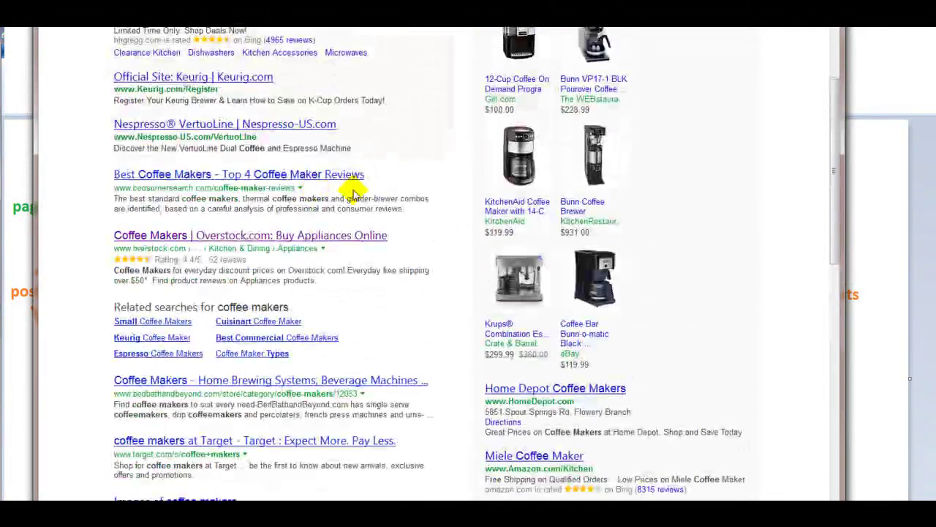
{"action": "scroll", "coordinate": [351, 191], "scroll_direction": "up", "scroll_amount": 2}
{"action": "scroll", "coordinate": [354, 189], "scroll_direction": "down", "scroll_amount": 3}
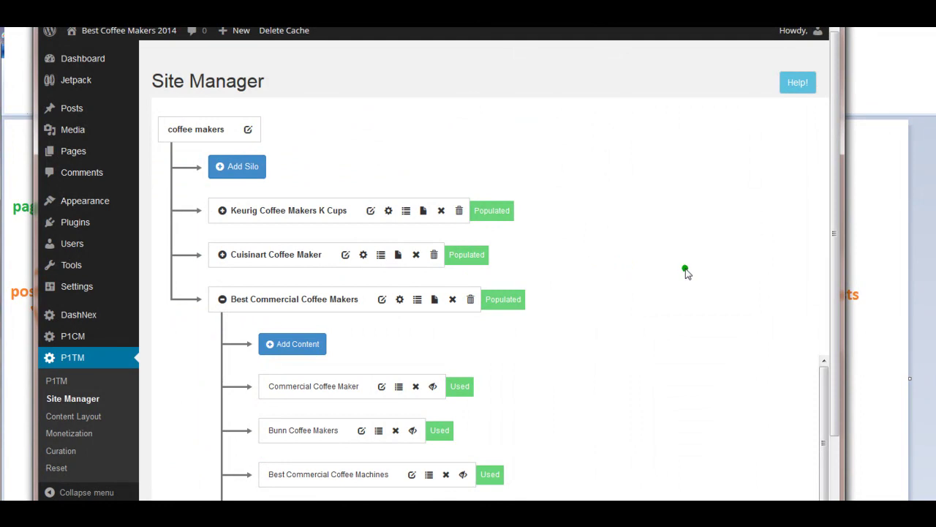
Return to the Site Manager, look over the Best Commercial Coffee Makers posts once more and collapse that silo
{"action": "scroll", "coordinate": [686, 273], "scroll_direction": "down", "scroll_amount": 2}
{"action": "scroll", "coordinate": [788, 368], "scroll_direction": "down", "scroll_amount": 3}
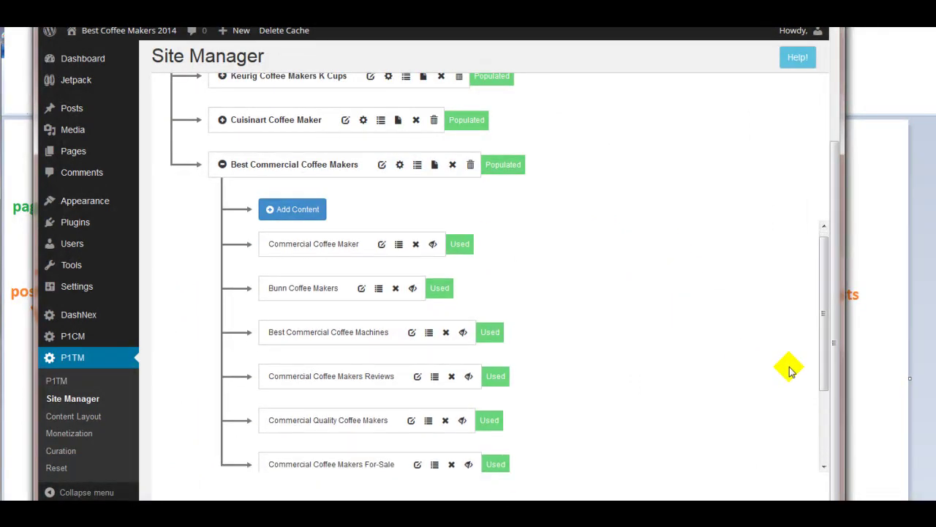
{"action": "scroll", "coordinate": [788, 368], "scroll_direction": "up", "scroll_amount": 3}
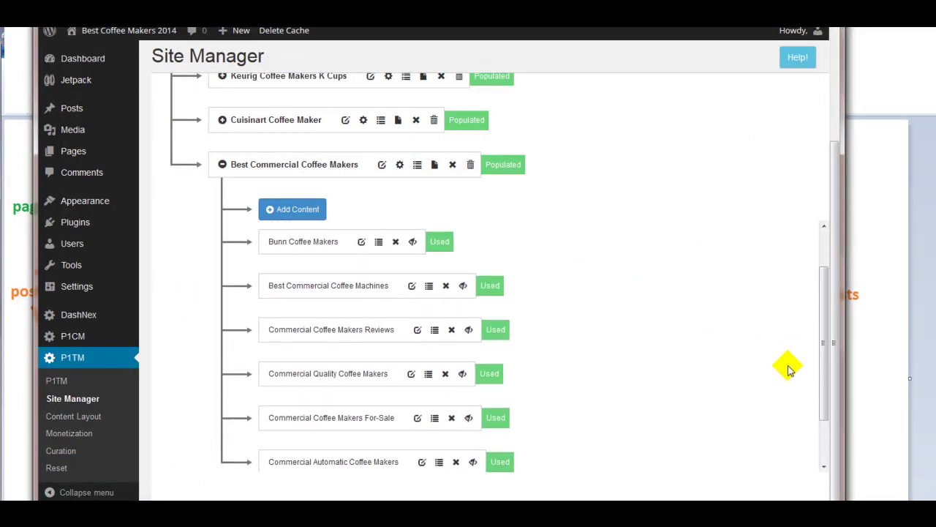
{"action": "scroll", "coordinate": [723, 361], "scroll_direction": "up", "scroll_amount": 2}
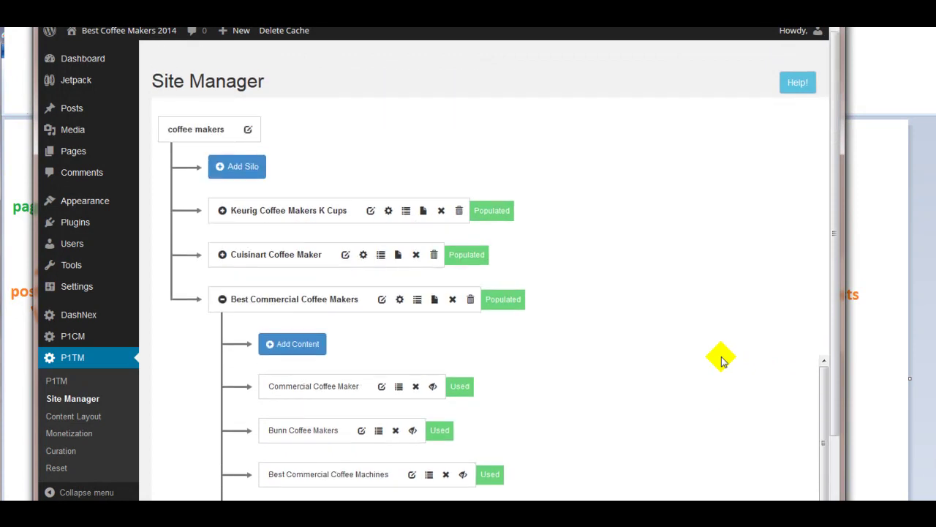
{"action": "left_click", "coordinate": [223, 300]}
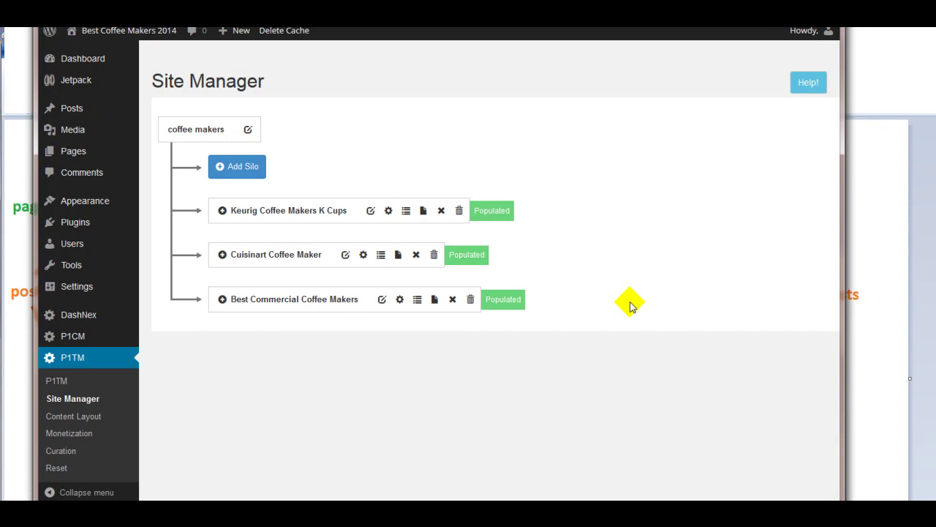
Add a new silo with both the keyword and the navigation label set to "Single Cup Coffee Makers"
{"action": "left_click", "coordinate": [246, 179]}
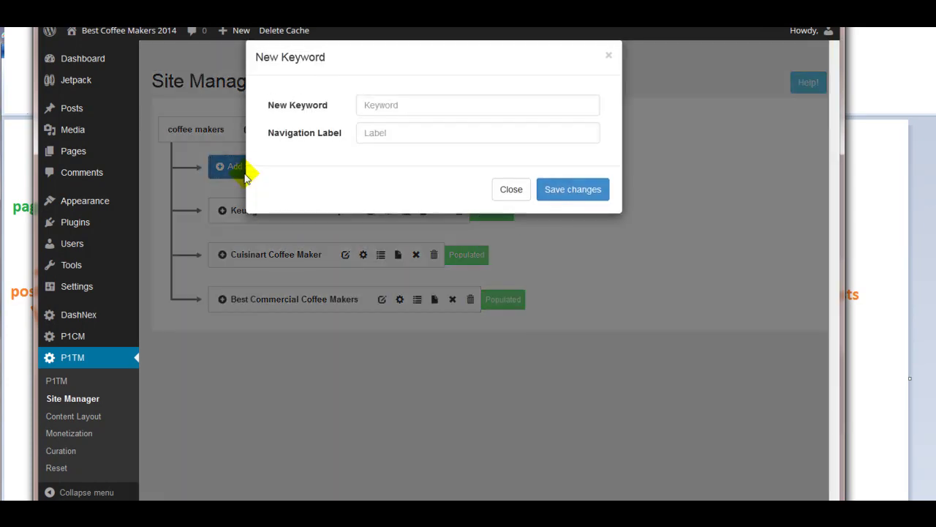
{"action": "left_click", "coordinate": [404, 107]}
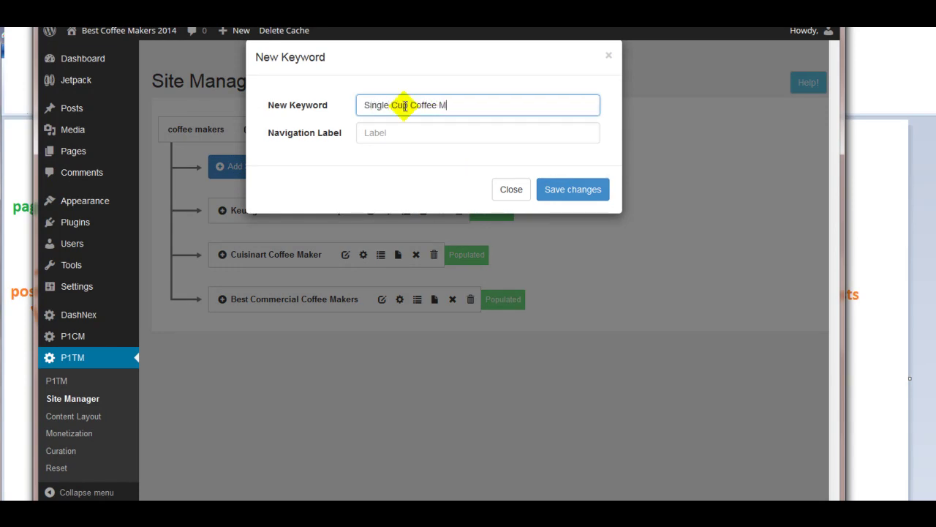
{"action": "left_click", "coordinate": [394, 133]}
{"action": "type", "text": "Single Cup Coffee Makers"}
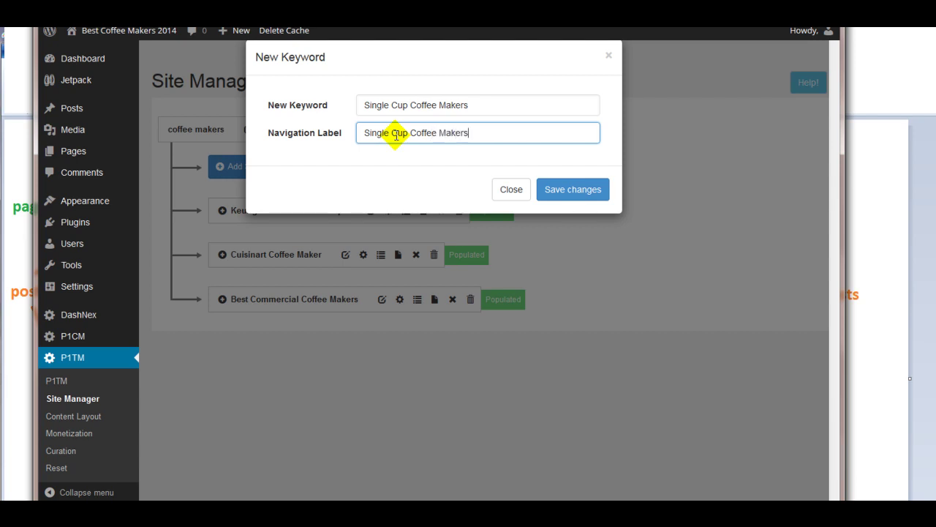
{"action": "left_click", "coordinate": [549, 191]}
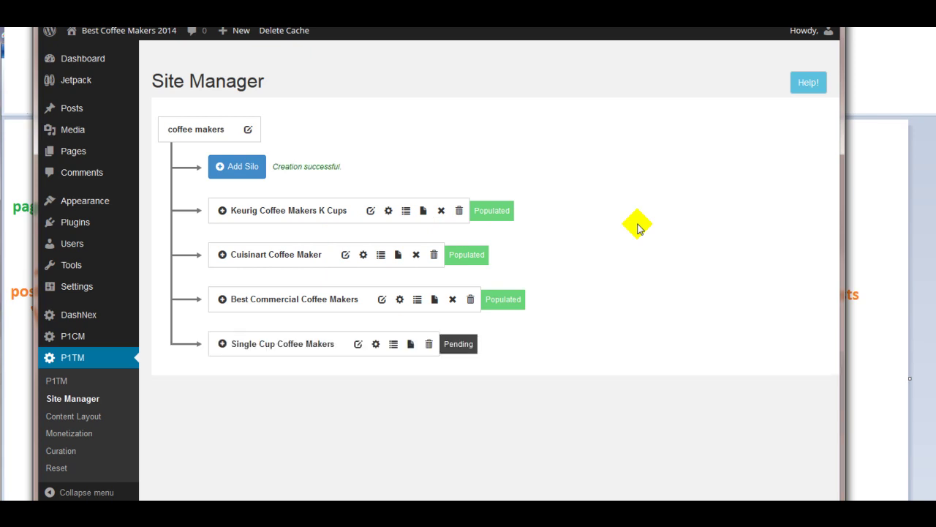
Start automatic post generation for the Single Cup Coffee Makers silo and expand it to look through its longtail keywords
{"action": "left_click", "coordinate": [376, 345]}
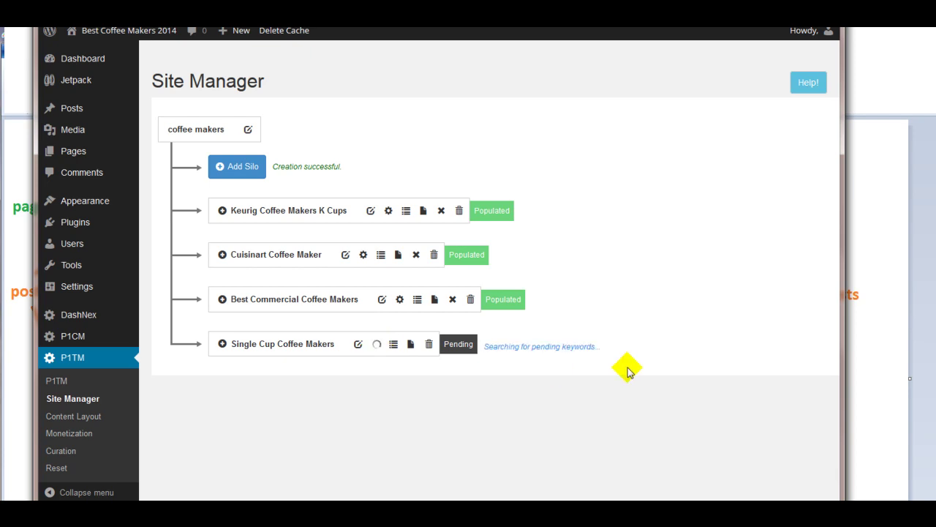
{"action": "left_click", "coordinate": [223, 346]}
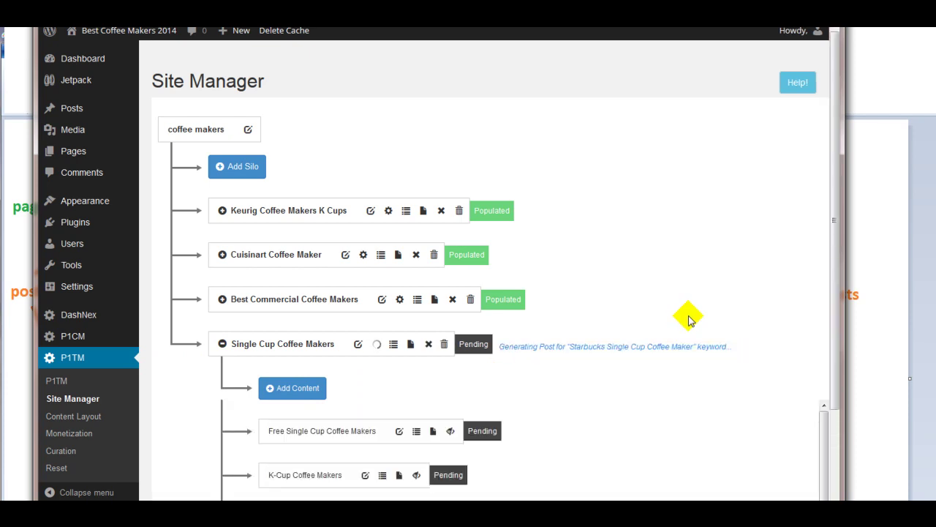
{"action": "scroll", "coordinate": [684, 321], "scroll_direction": "down", "scroll_amount": 3}
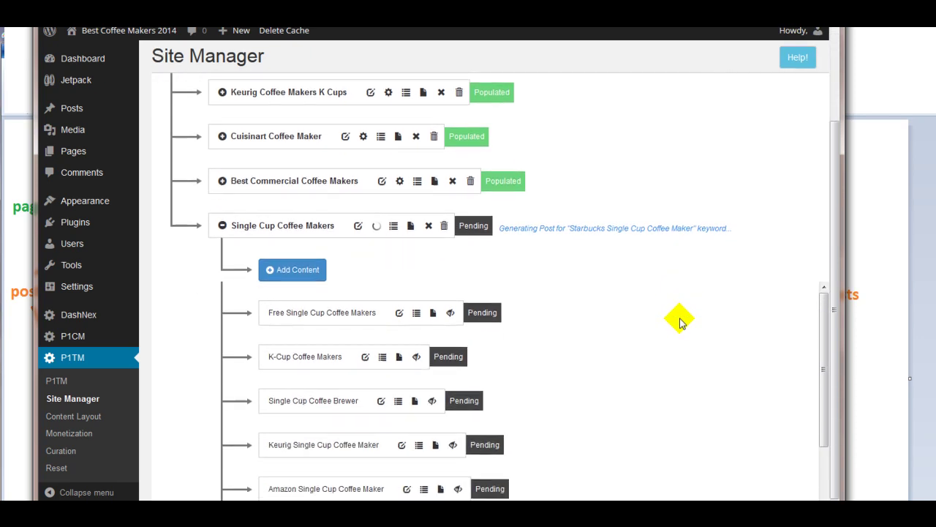
{"action": "scroll", "coordinate": [450, 356], "scroll_direction": "down", "scroll_amount": 2}
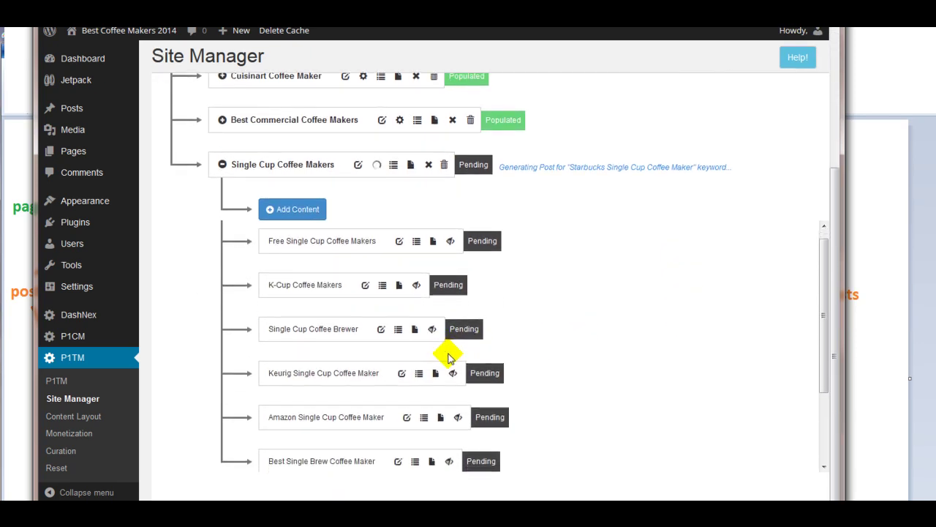
{"action": "scroll", "coordinate": [450, 356], "scroll_direction": "down", "scroll_amount": 3}
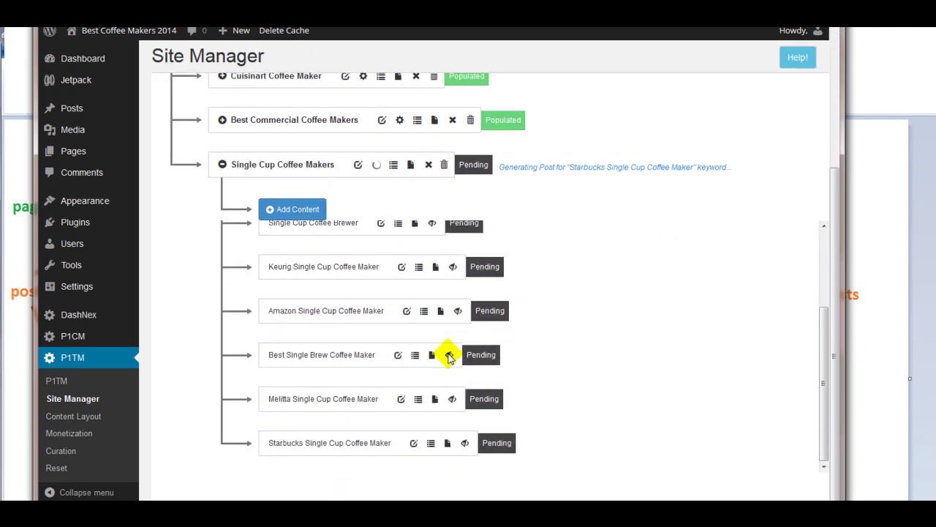
{"action": "scroll", "coordinate": [634, 382], "scroll_direction": "up", "scroll_amount": 2}
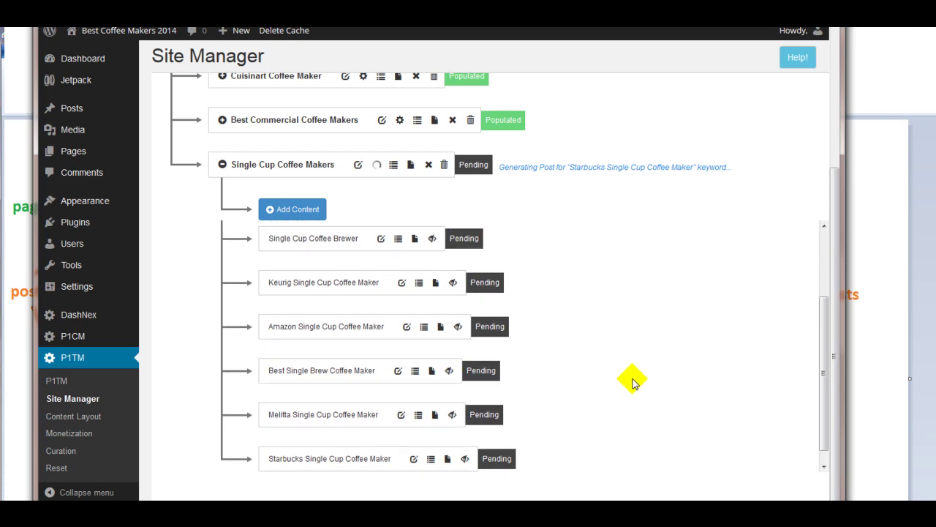
{"action": "scroll", "coordinate": [633, 382], "scroll_direction": "down", "scroll_amount": 2}
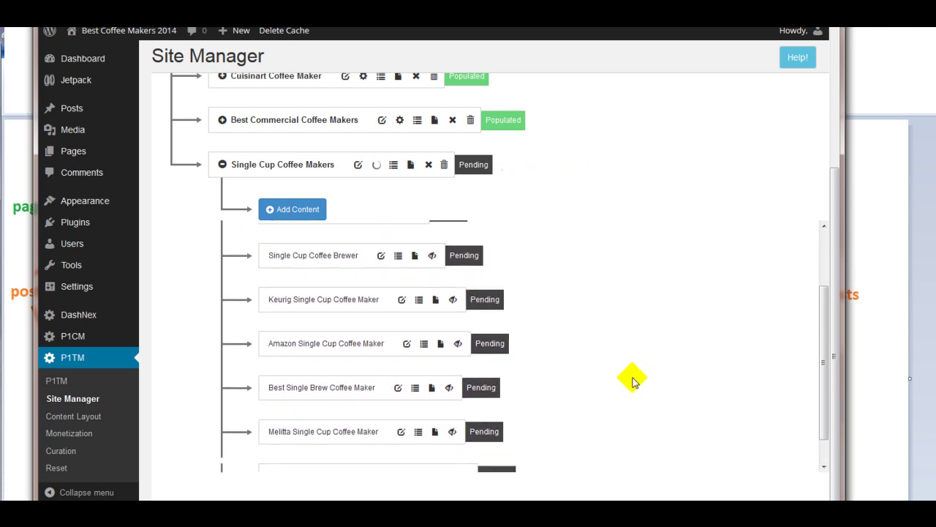
{"action": "scroll", "coordinate": [634, 382], "scroll_direction": "up", "scroll_amount": 2}
{"action": "scroll", "coordinate": [633, 382], "scroll_direction": "down", "scroll_amount": 2}
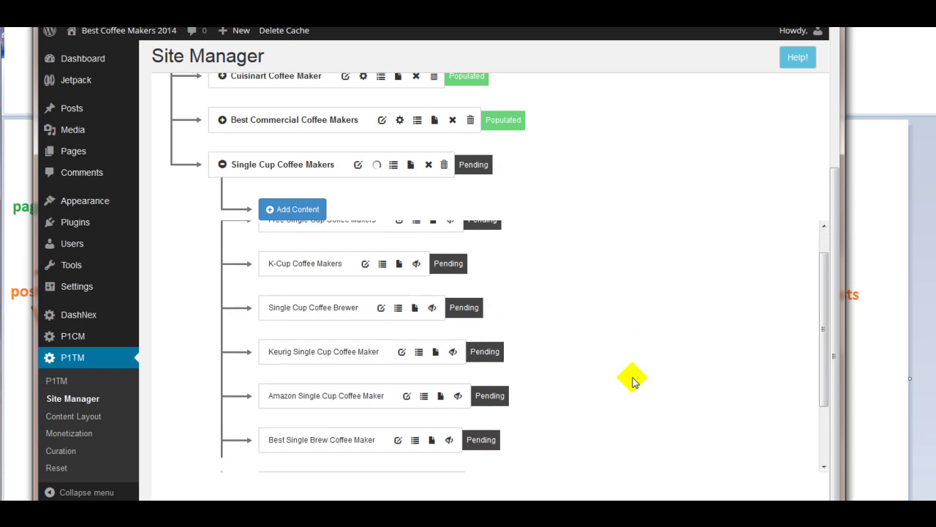
Review the Single Cup Coffee Makers silo's posts as they are generated and open the content layout page
{"action": "scroll", "coordinate": [633, 382], "scroll_direction": "up", "scroll_amount": 1}
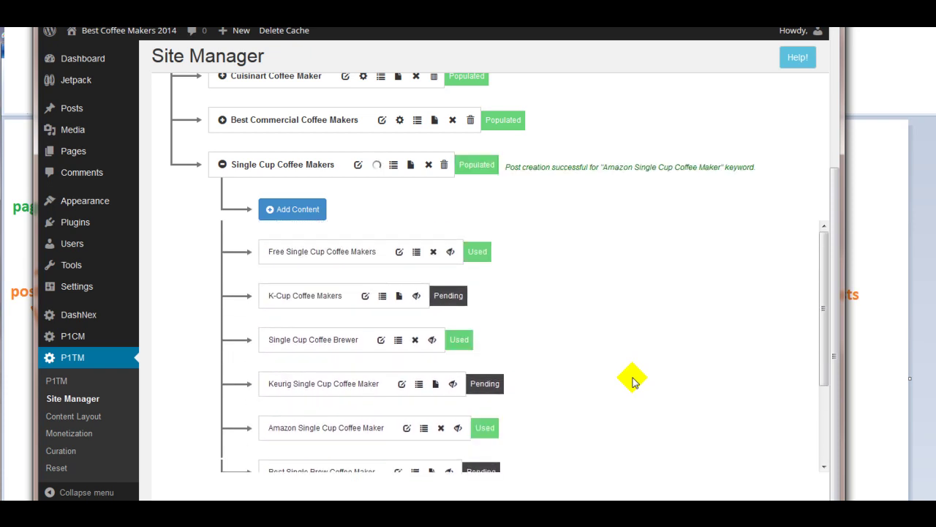
{"action": "scroll", "coordinate": [633, 381], "scroll_direction": "up", "scroll_amount": 3}
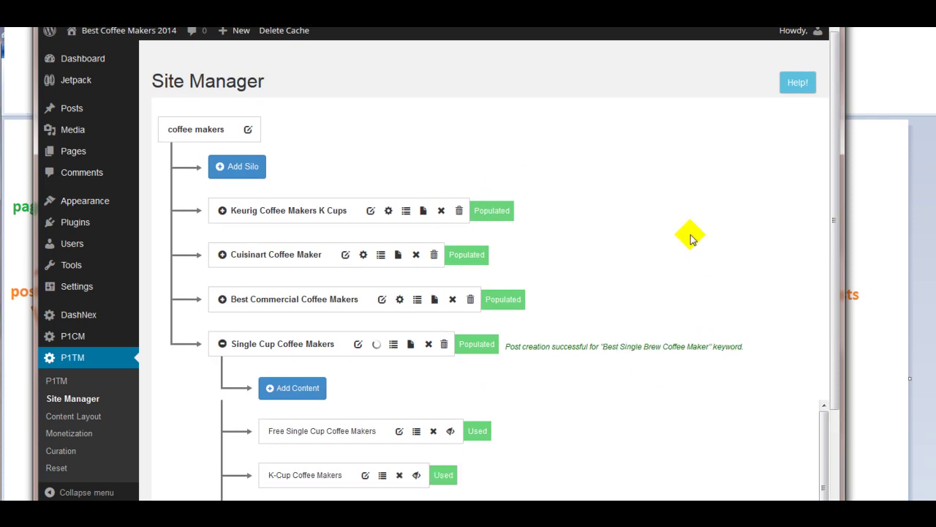
{"action": "scroll", "coordinate": [691, 242], "scroll_direction": "down", "scroll_amount": 3}
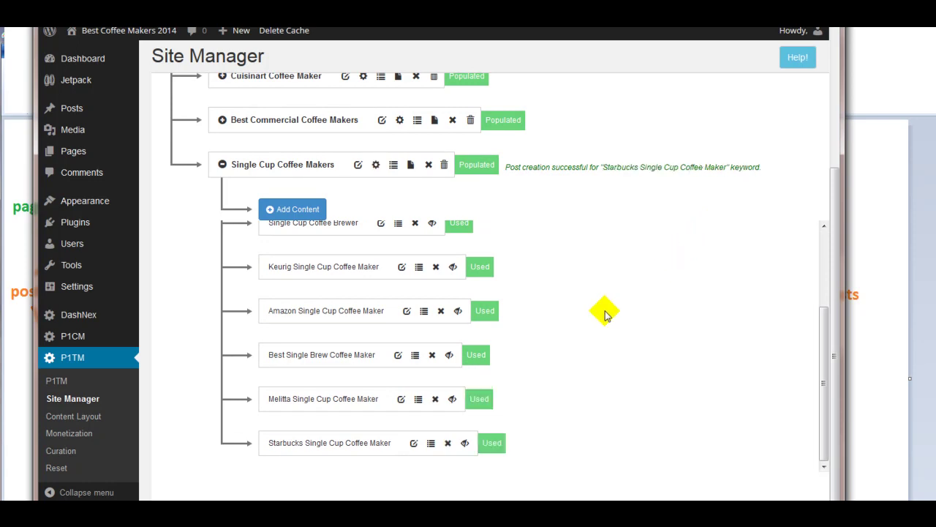
{"action": "left_click", "coordinate": [88, 417]}
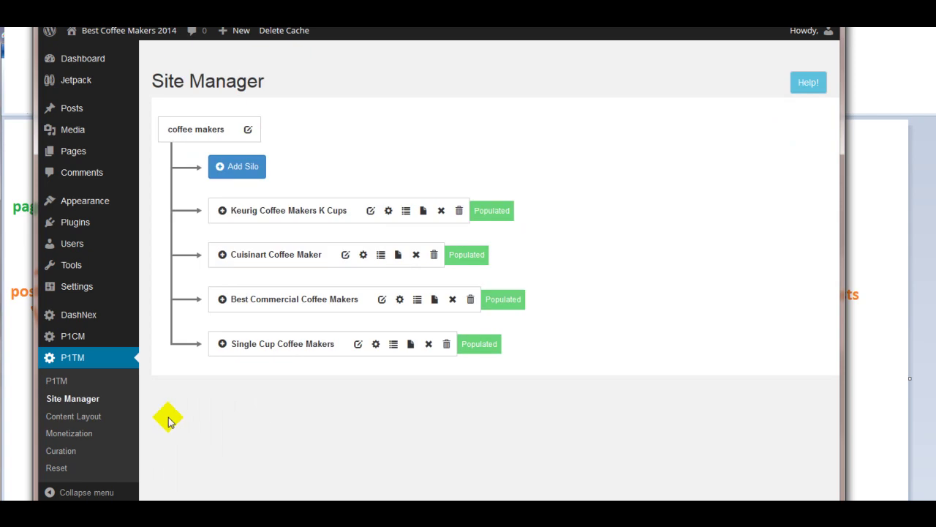
Open the curation settings, switch curation on for Keurig Coffee Makers K Cups to view its frequency options, and switch it back off
{"action": "left_click", "coordinate": [61, 458]}
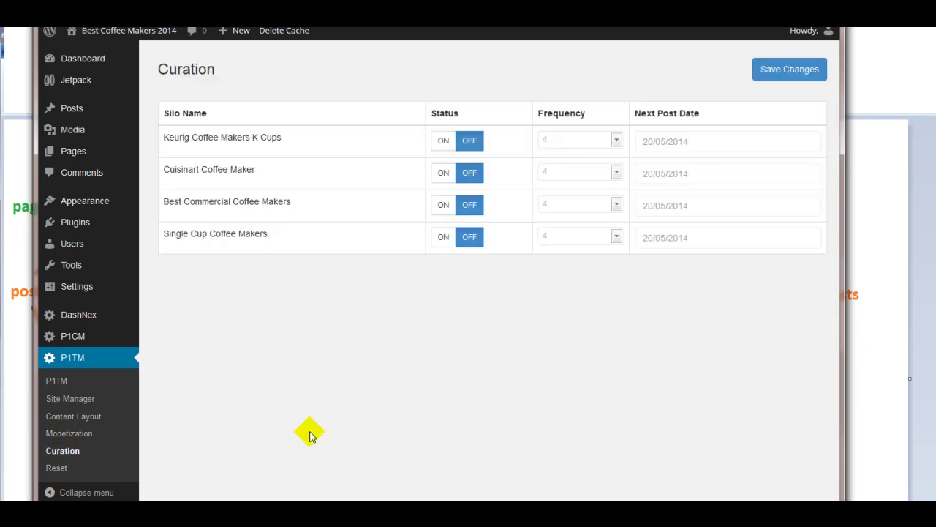
{"action": "left_click", "coordinate": [468, 142]}
{"action": "left_click", "coordinate": [615, 140]}
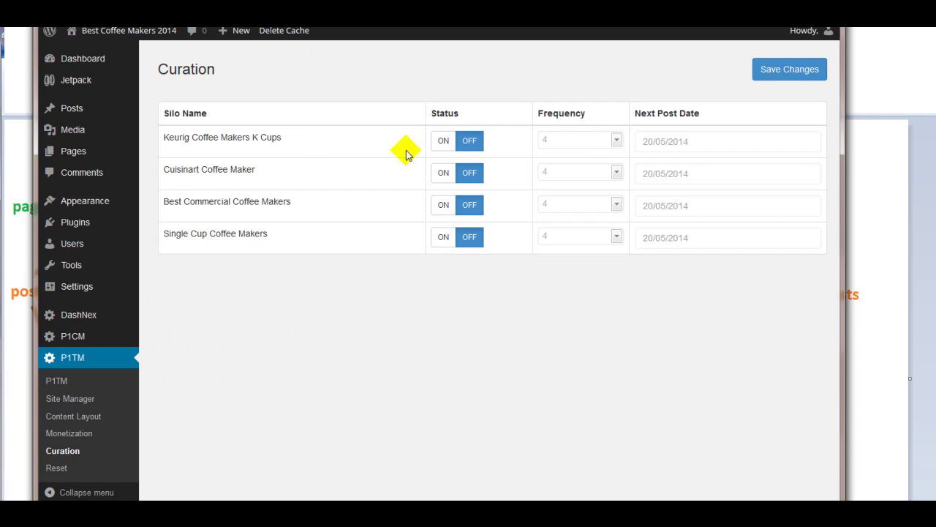
{"action": "left_click", "coordinate": [444, 142]}
{"action": "left_click", "coordinate": [616, 139]}
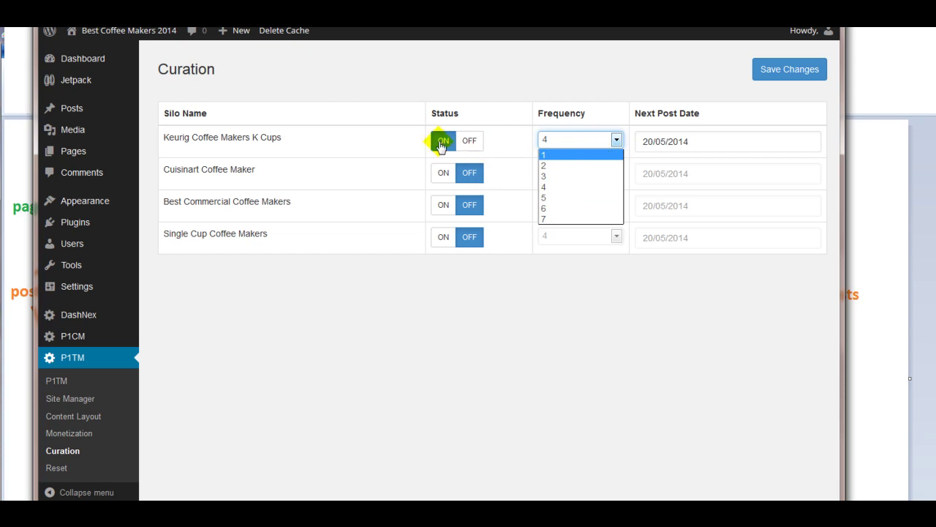
{"action": "left_click", "coordinate": [463, 143]}
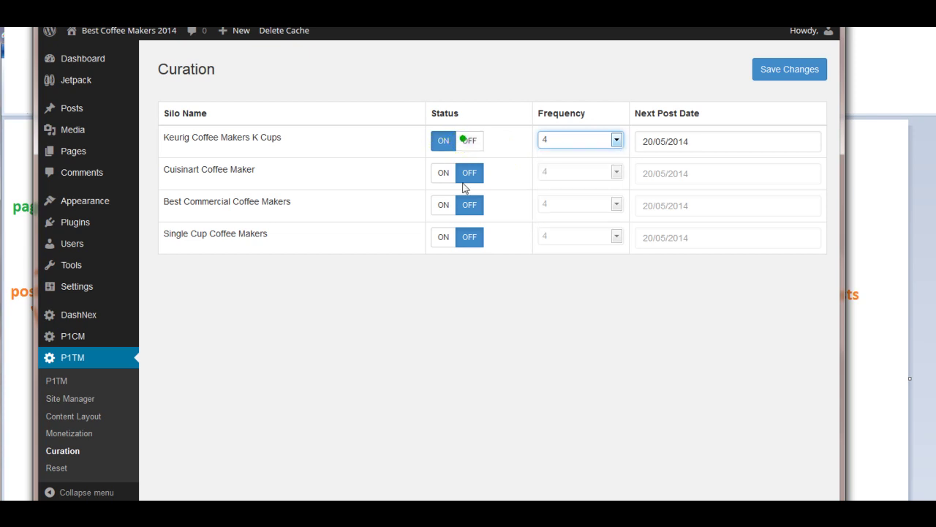
{"action": "left_click", "coordinate": [468, 141]}
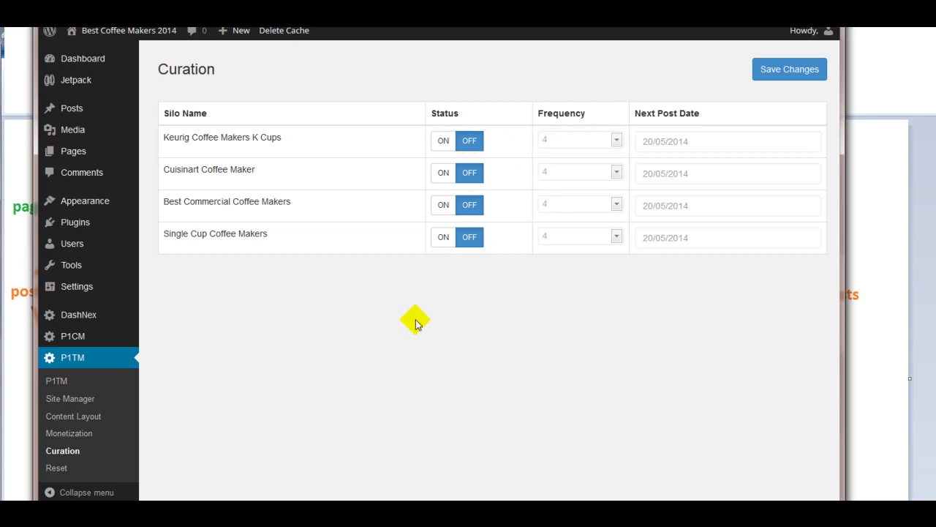
Open the Reset page and read the Complete Site Reset description without running the reset
{"action": "left_click", "coordinate": [88, 398]}
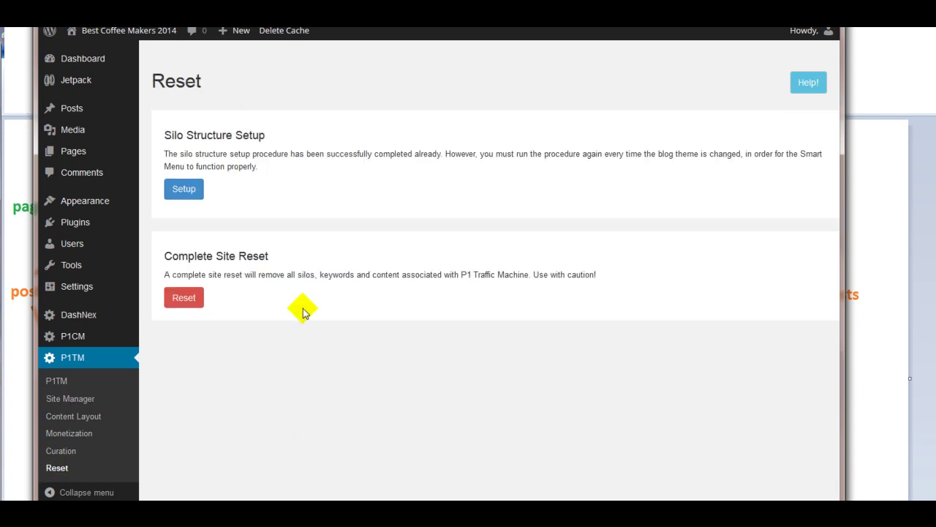
{"action": "left_click_drag", "start_coordinate": [161, 255], "coordinate": [274, 260]}
{"action": "left_click", "coordinate": [268, 297]}
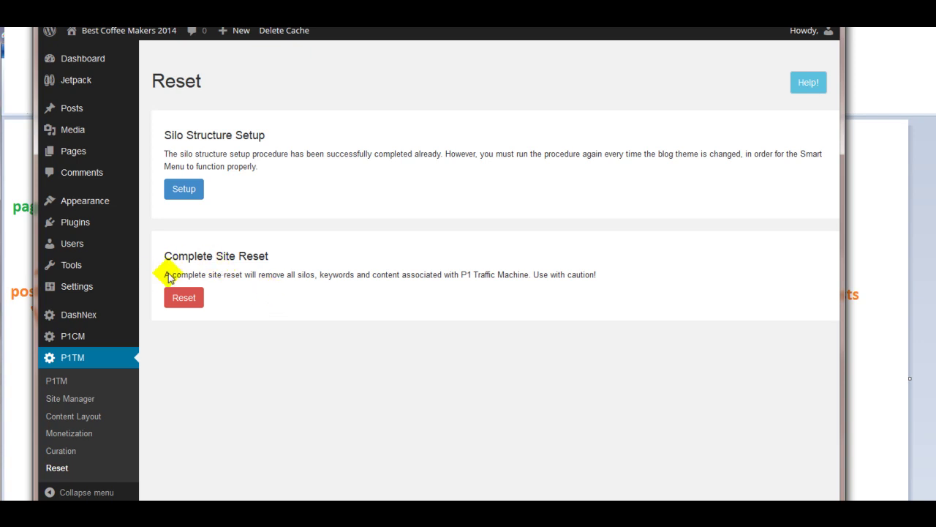
{"action": "left_click_drag", "start_coordinate": [164, 275], "coordinate": [214, 309]}
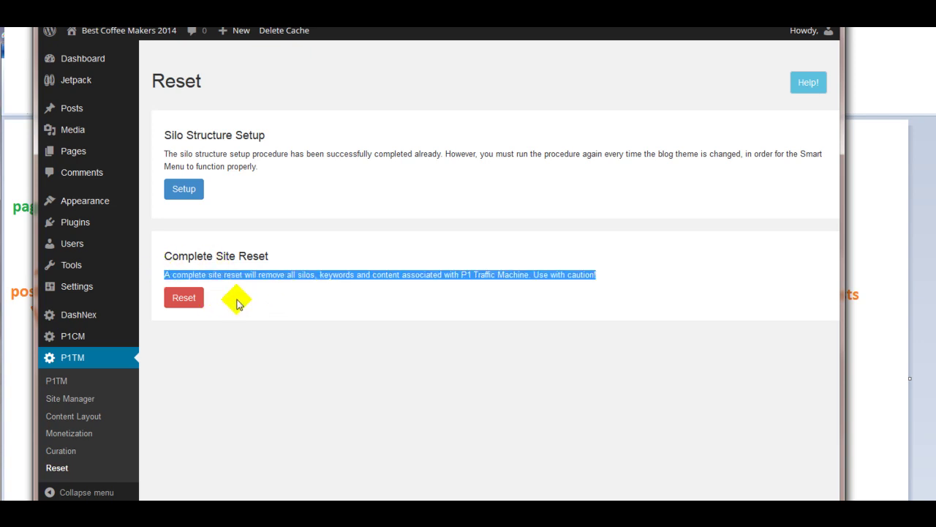
{"action": "left_click", "coordinate": [291, 276]}
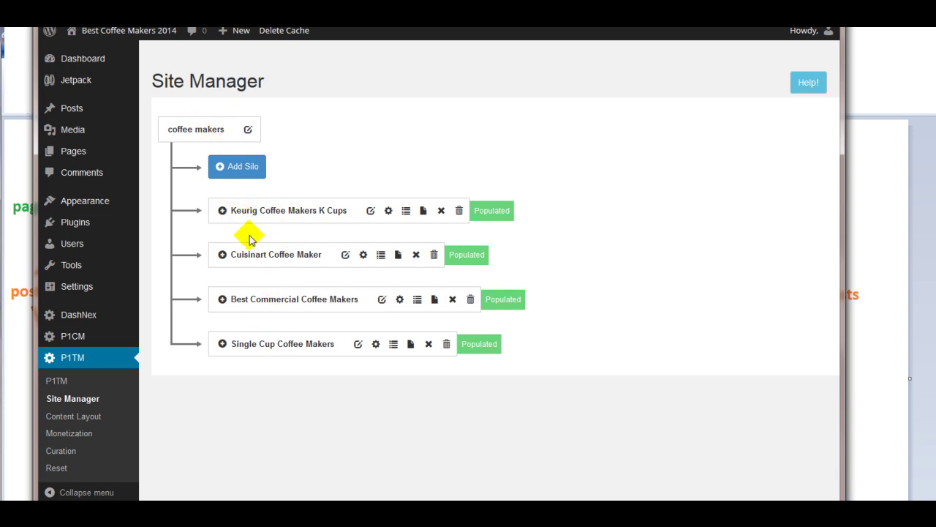
Look through the Keurig Coffee Makers K Cups posts in the Site Manager and bring up the Proper Site Structure diagram to compare
{"action": "left_click", "coordinate": [222, 212]}
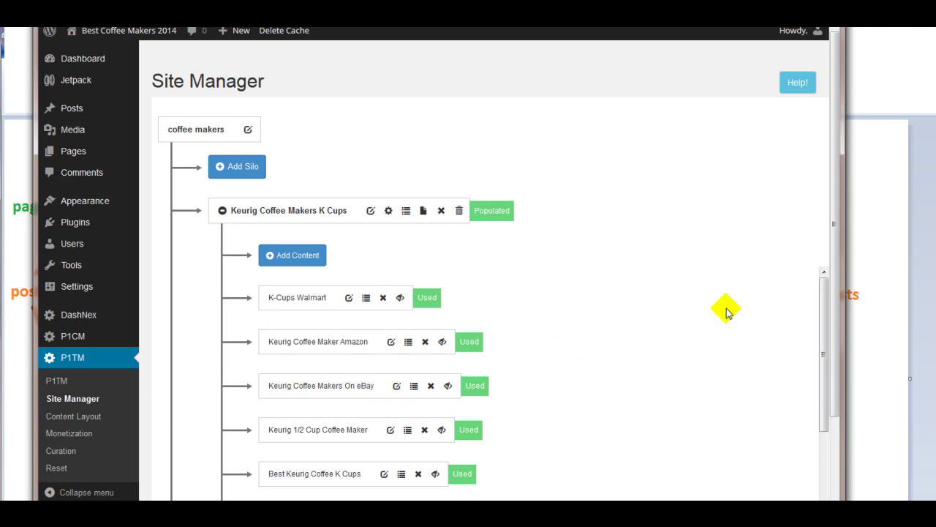
{"action": "scroll", "coordinate": [648, 300], "scroll_direction": "down", "scroll_amount": 3}
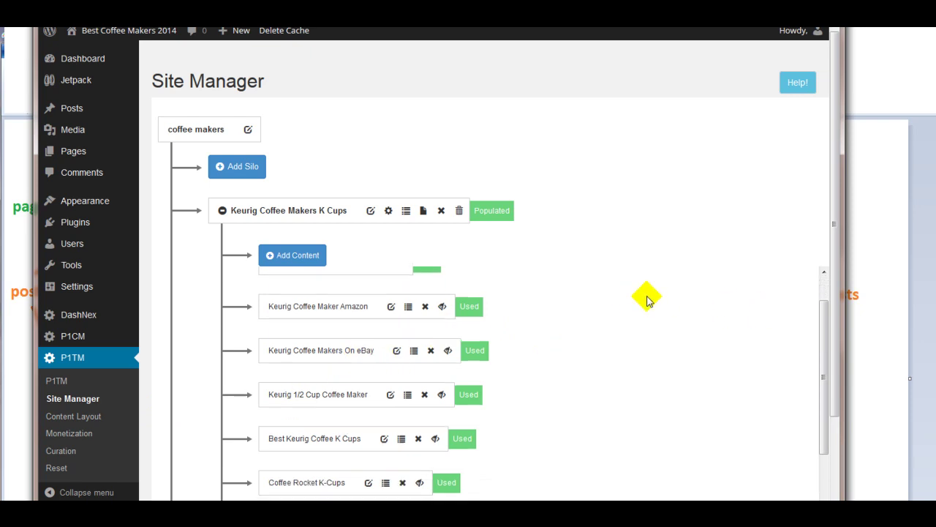
{"action": "scroll", "coordinate": [648, 299], "scroll_direction": "up", "scroll_amount": 3}
{"action": "scroll", "coordinate": [647, 298], "scroll_direction": "down", "scroll_amount": 3}
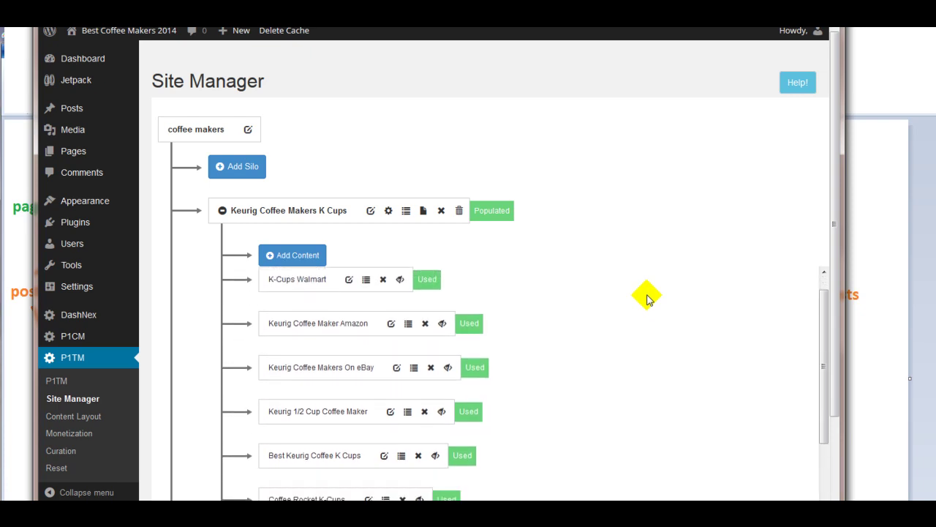
{"action": "scroll", "coordinate": [648, 299], "scroll_direction": "up", "scroll_amount": 3}
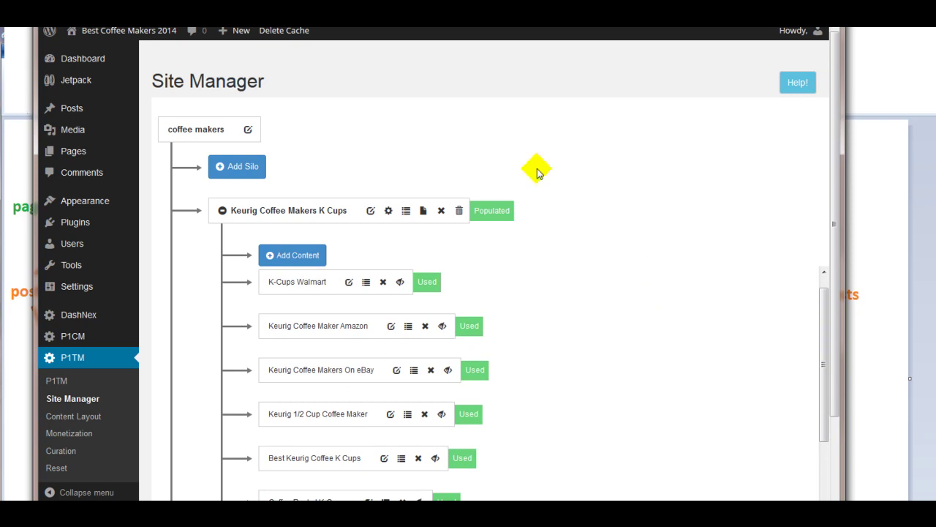
{"action": "left_click", "coordinate": [340, 27]}
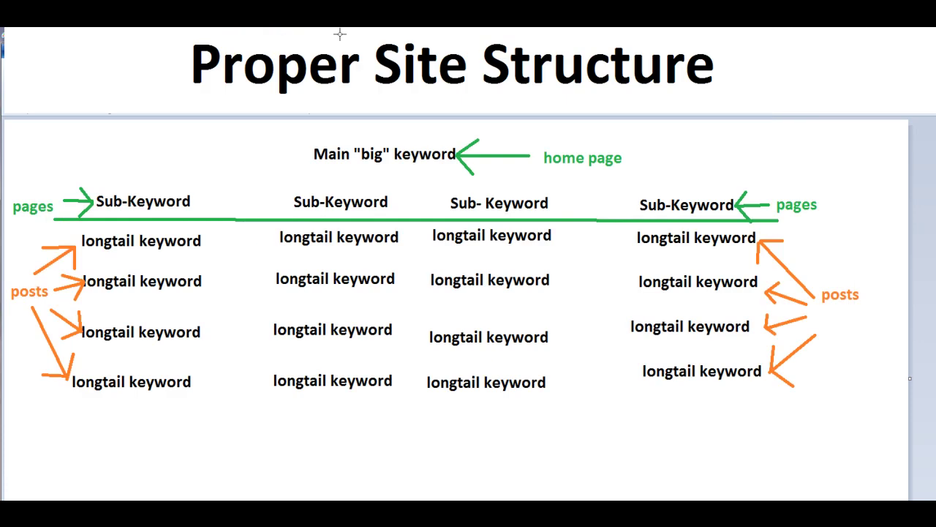